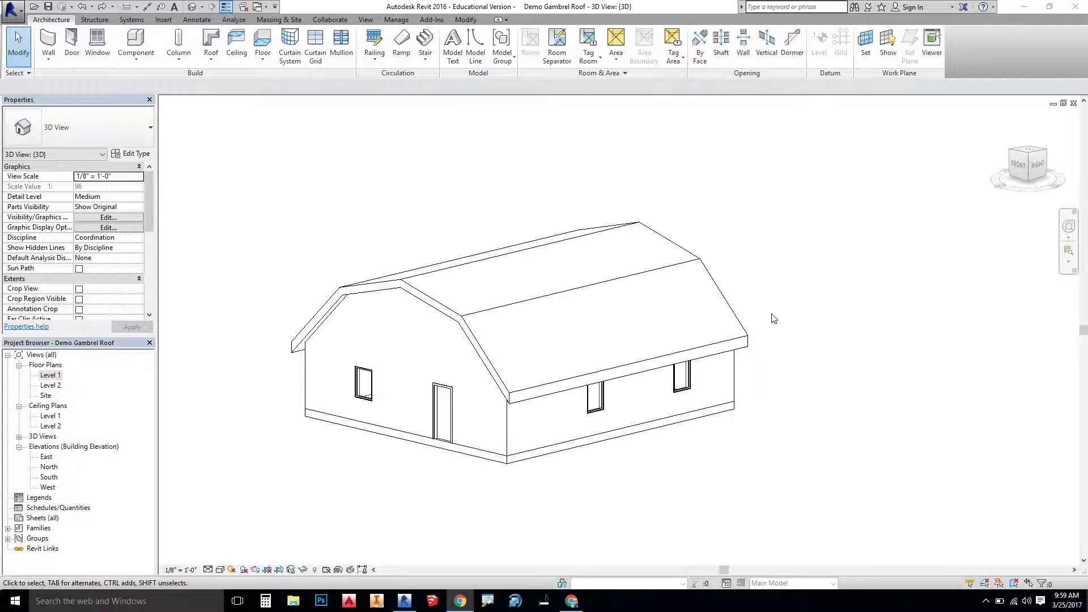
Pan the 3D view and select the existing gambrel roof
middle_drag(777, 349, 926, 359)
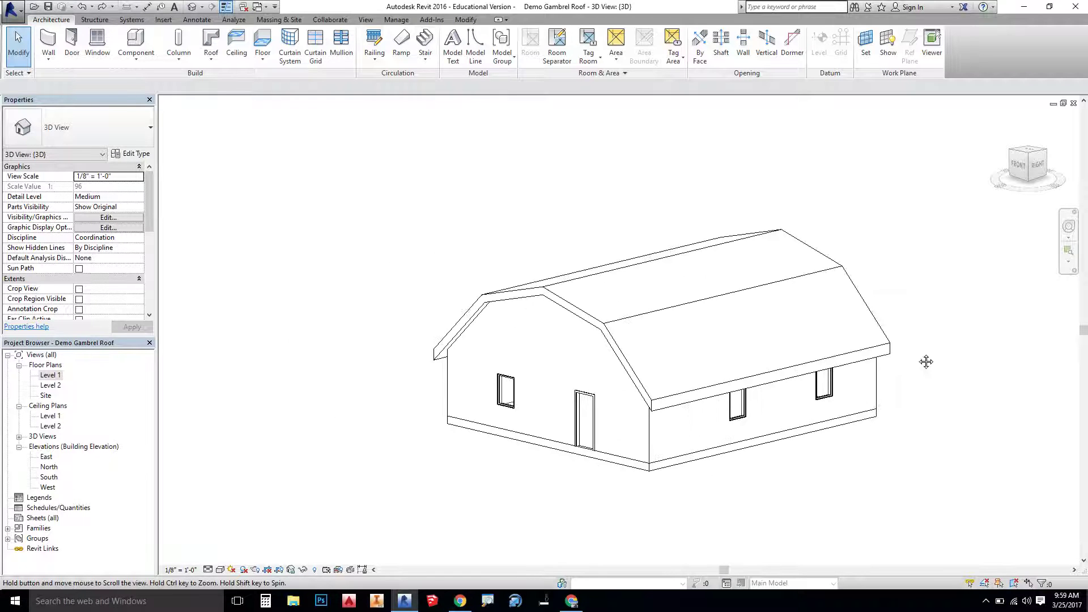
click(611, 303)
Delete the roof, then check the Level 1 plan and North elevation before settling on South
key(Delete)
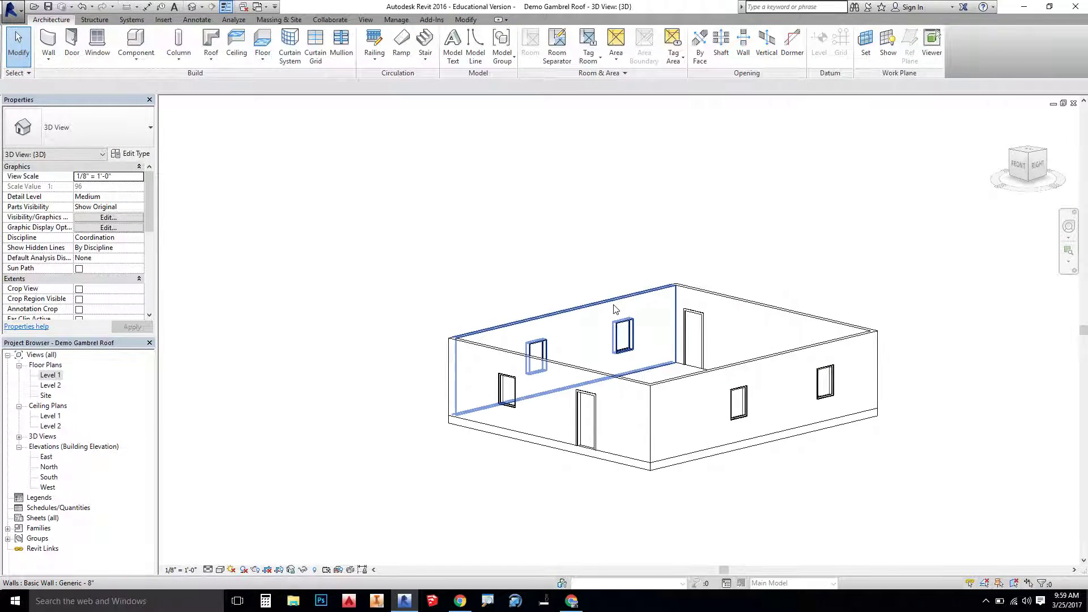
double_click(47, 376)
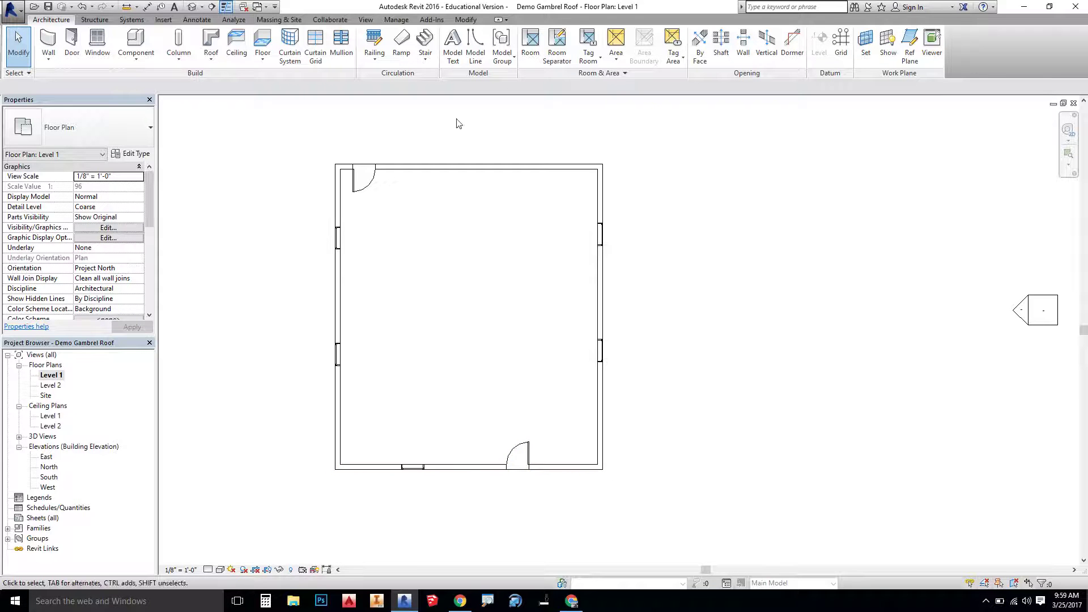
double_click(50, 467)
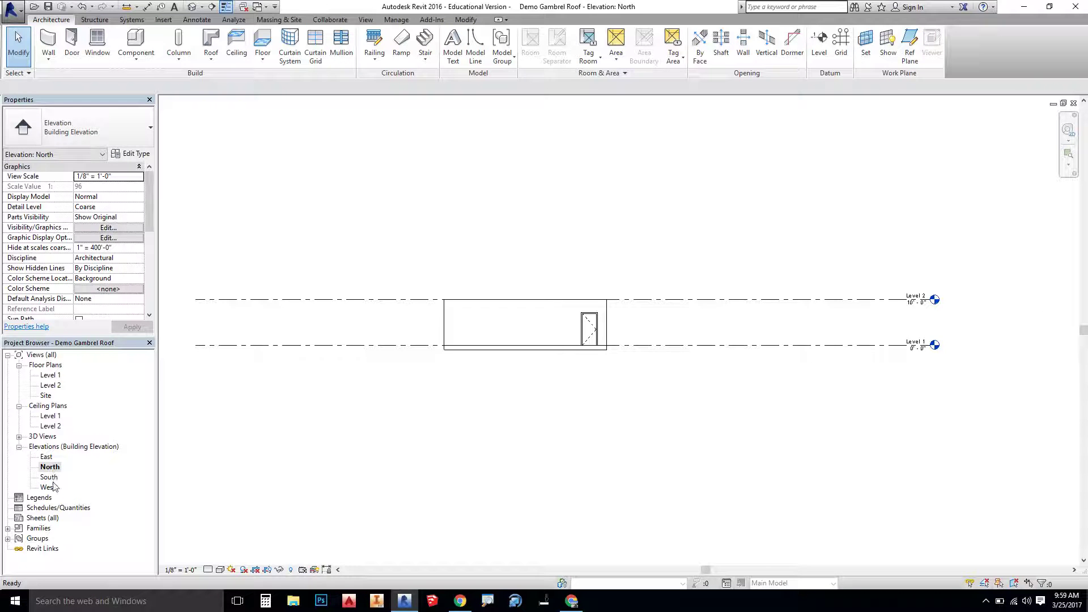
double_click(49, 477)
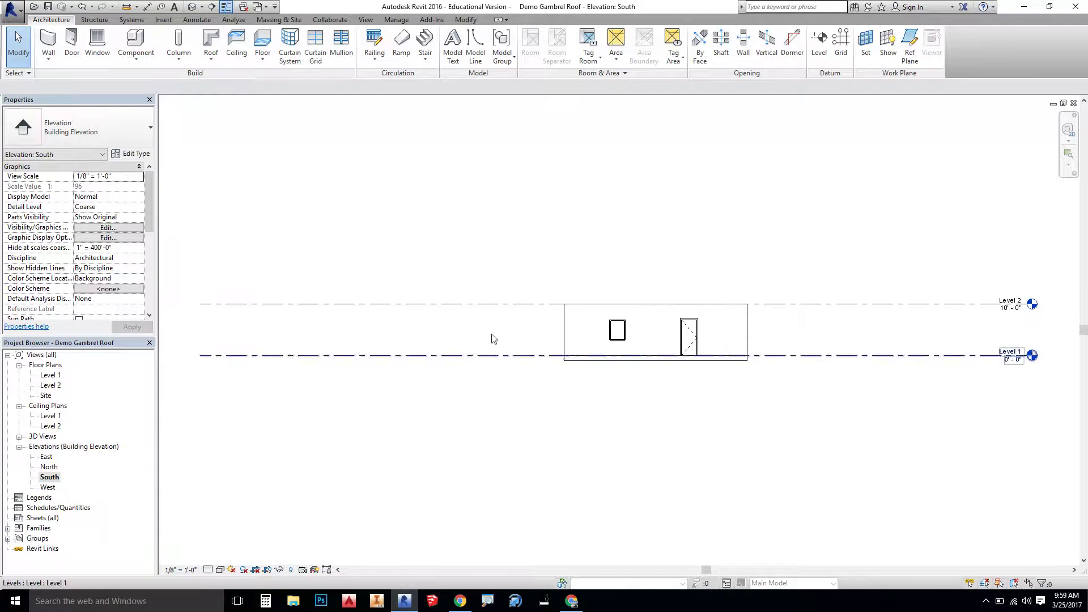
middle_drag(567, 422, 447, 458)
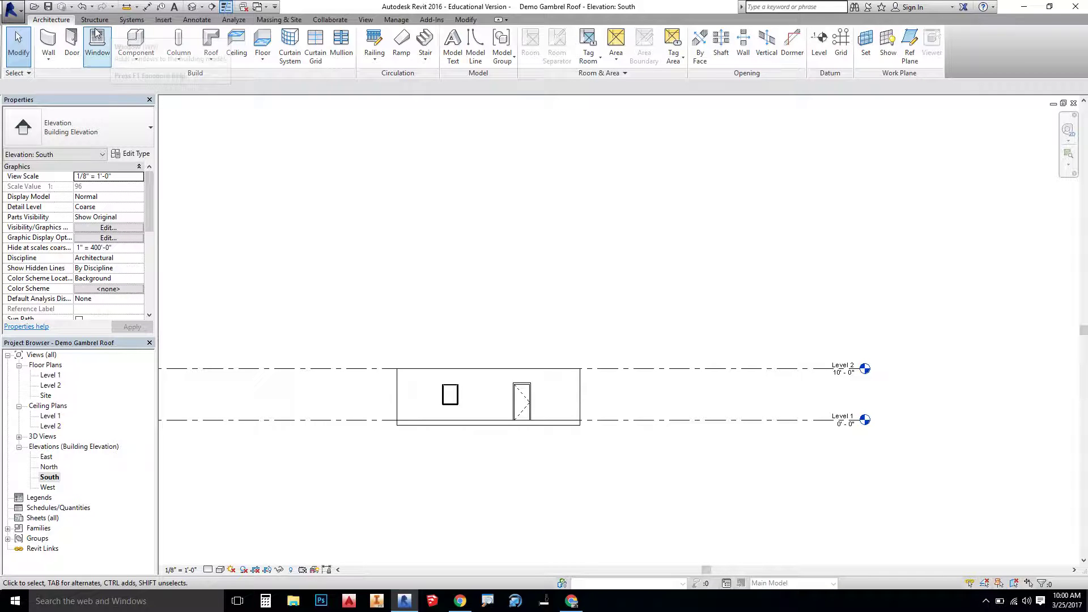
Start a Roof by Extrusion on the south wall's plane, referenced to Level 2 at 0' 0" offset
click(211, 62)
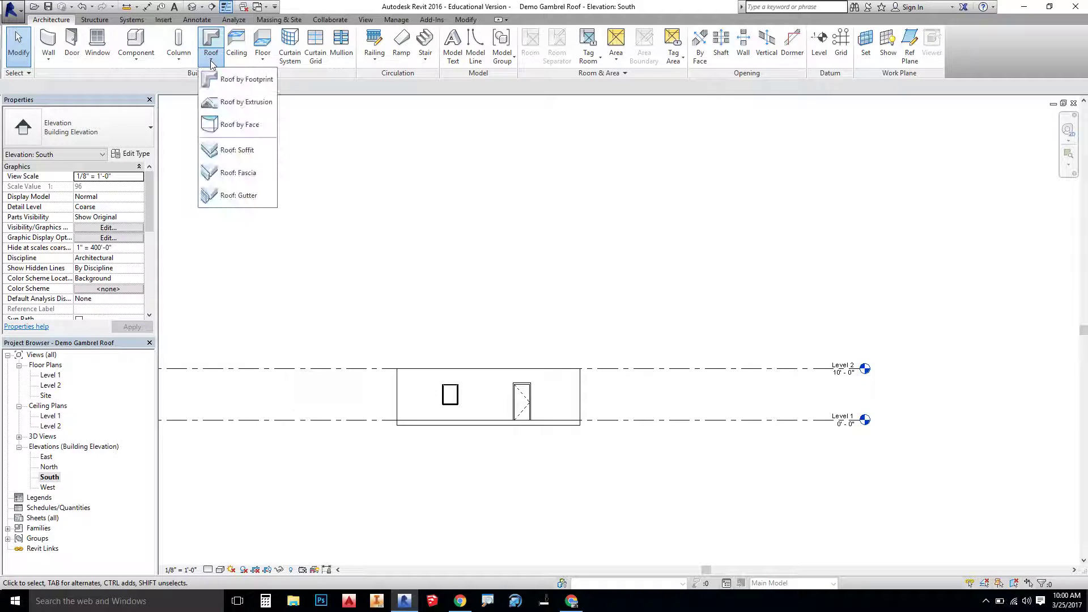
click(232, 104)
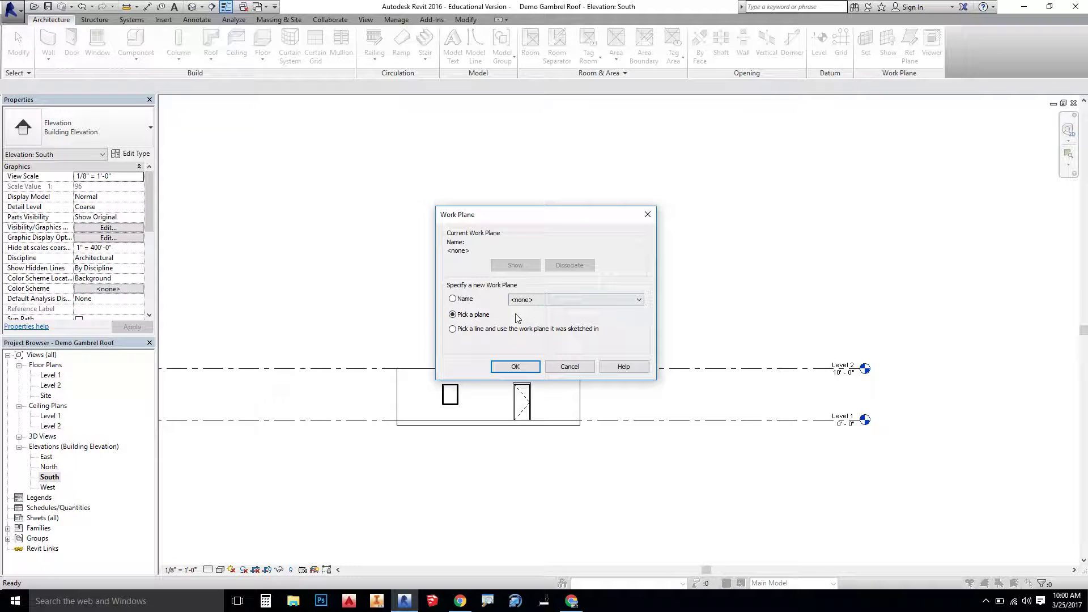
click(516, 368)
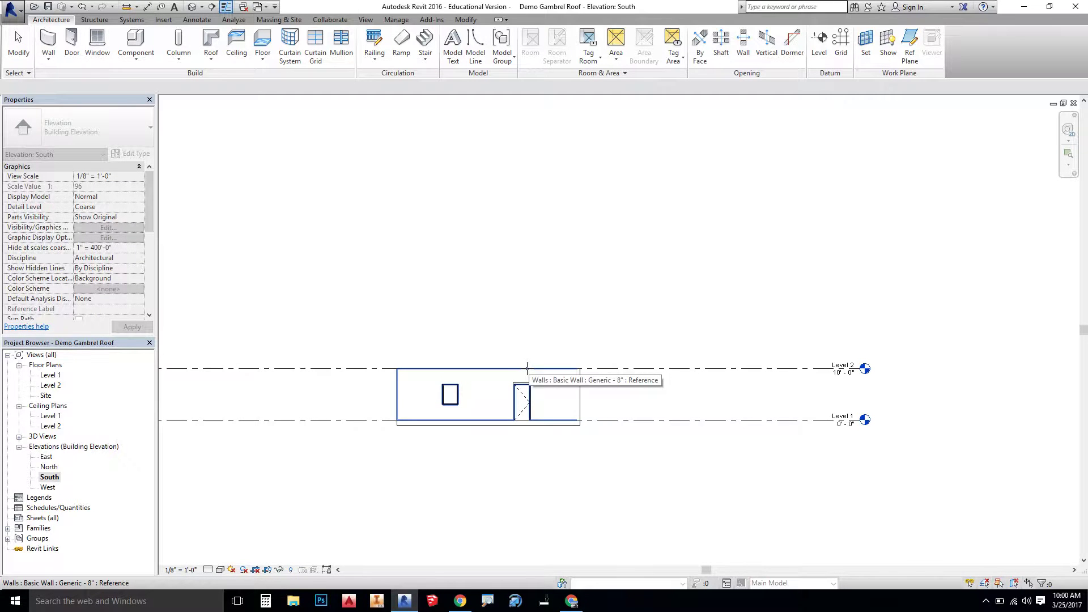
click(527, 368)
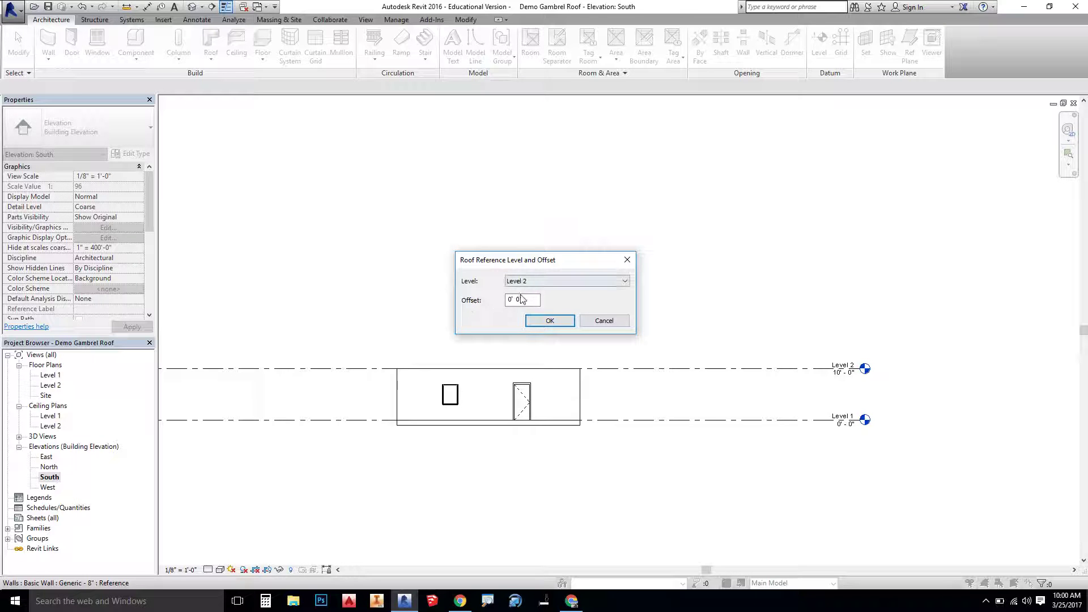
click(553, 321)
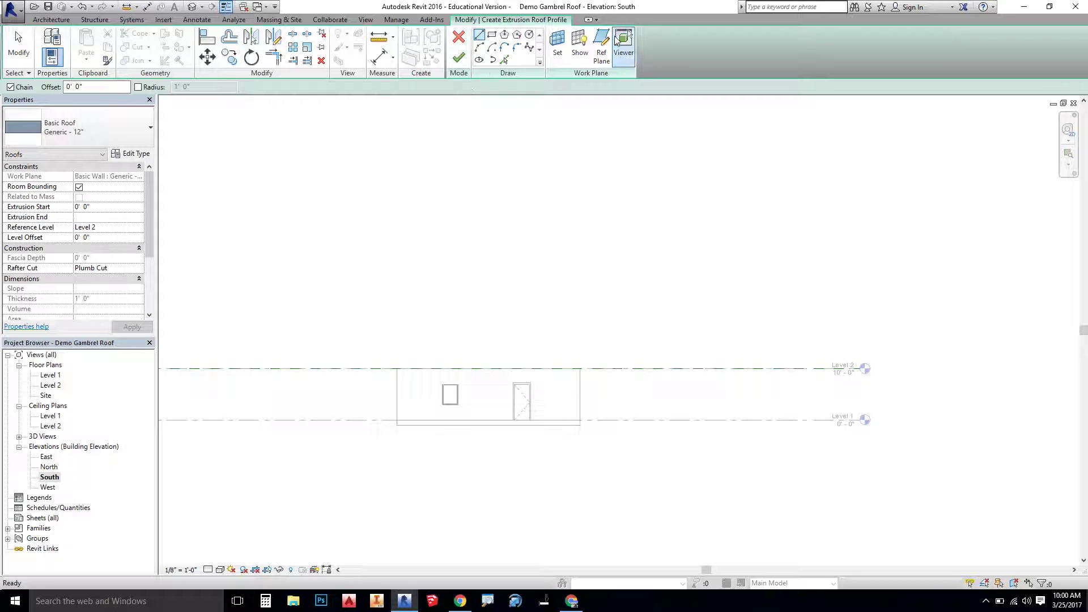
Draw a vertical reference plane through the midpoint of the south wall top
click(601, 46)
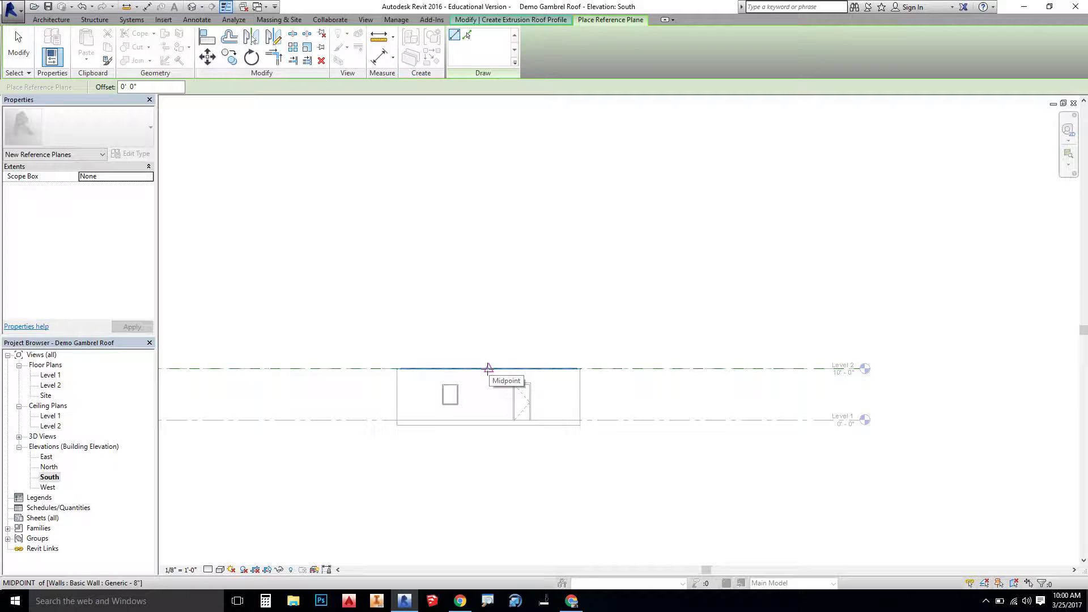
click(488, 368)
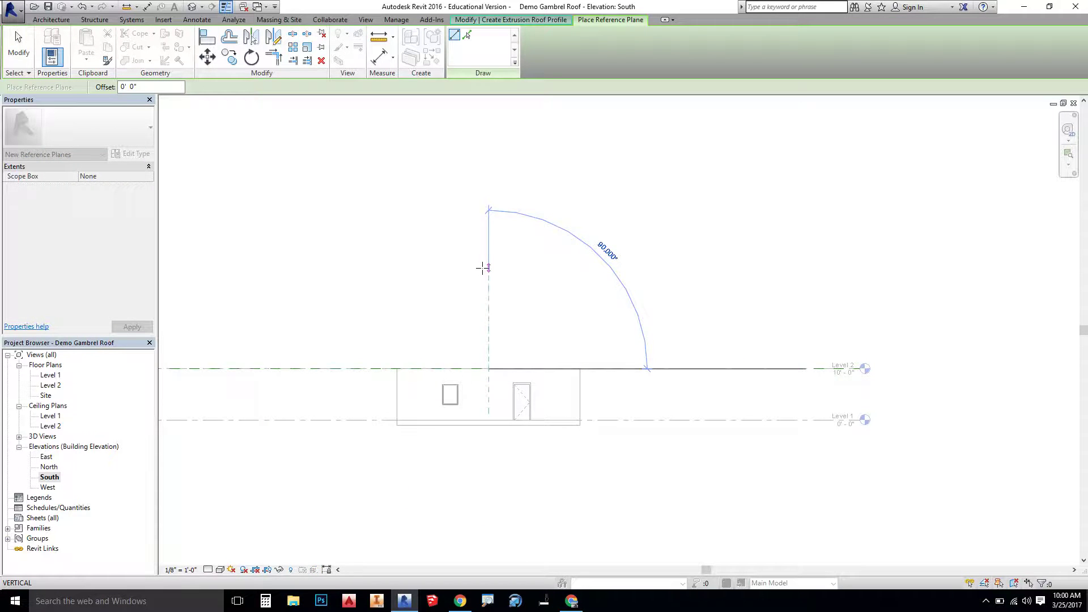
click(489, 268)
click(489, 268)
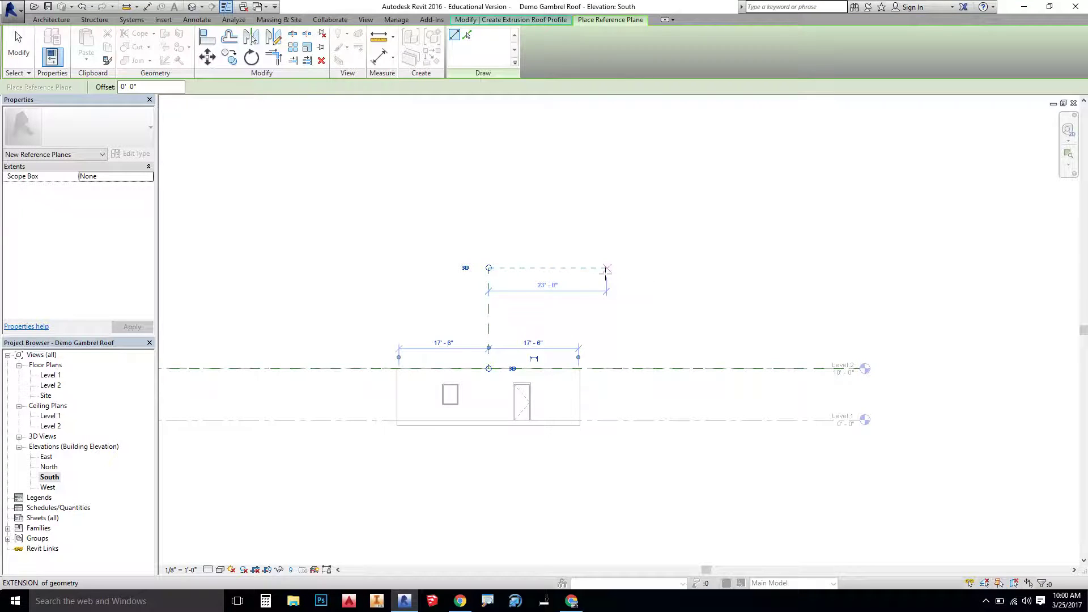
key(Escape)
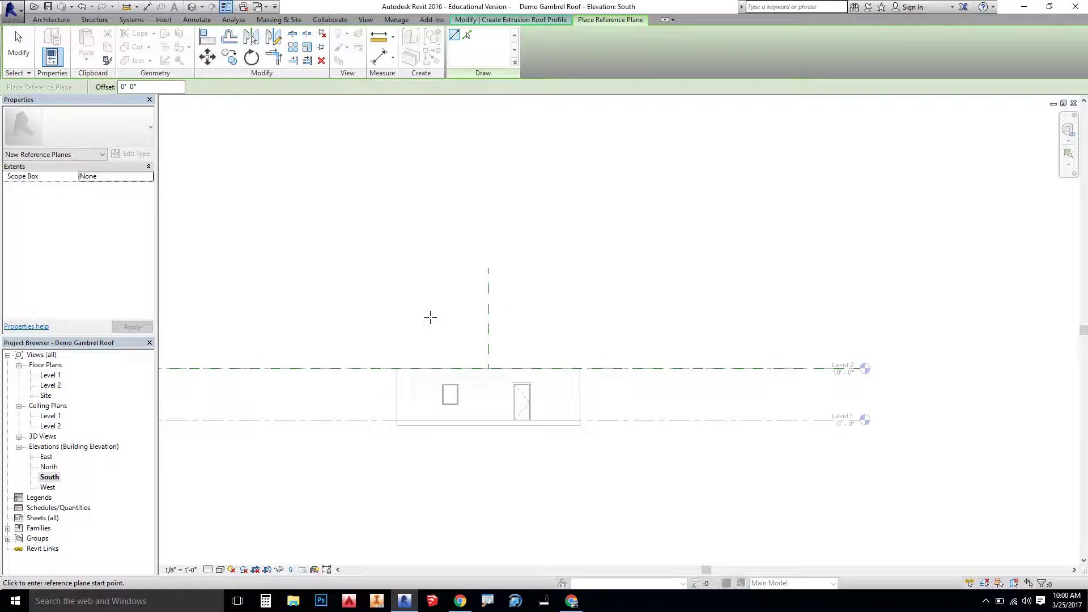
Add a horizontal reference plane 8' above Level 2 and another 5' higher
click(397, 314)
click(593, 314)
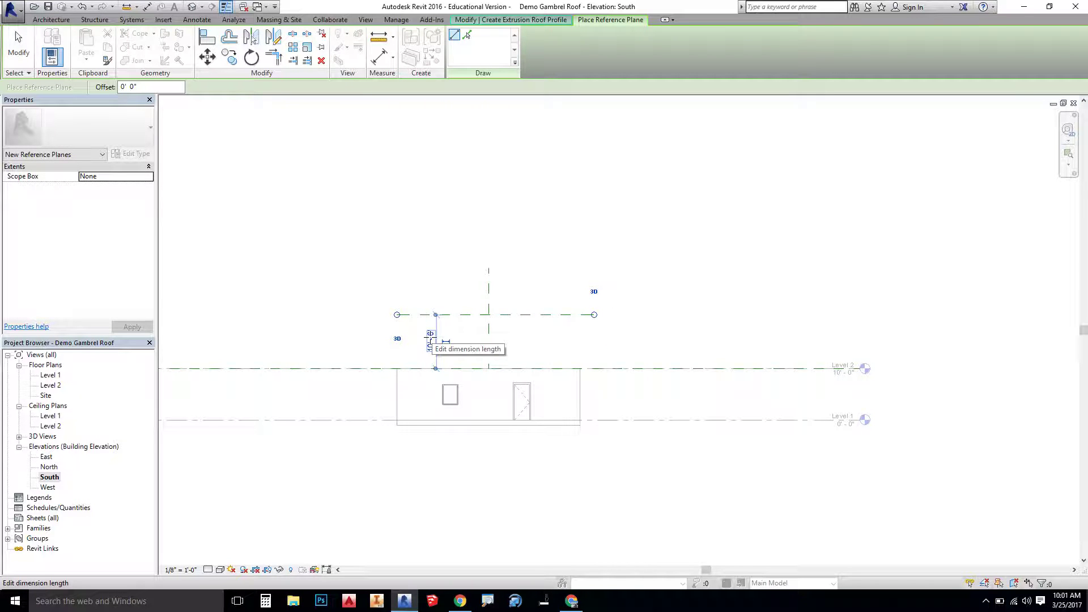
click(430, 340)
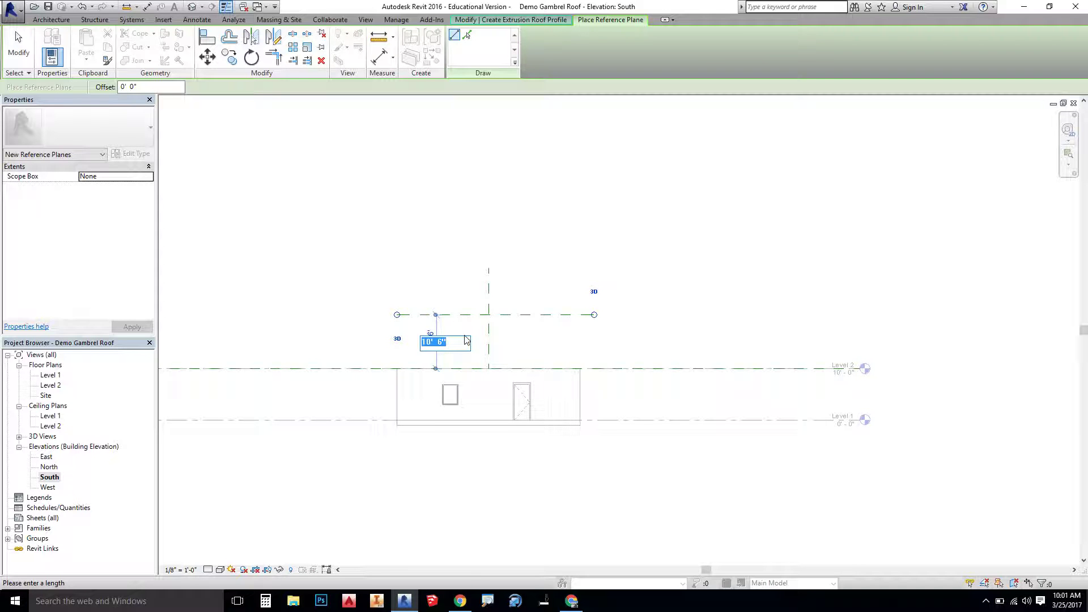
text(8)
key(Return)
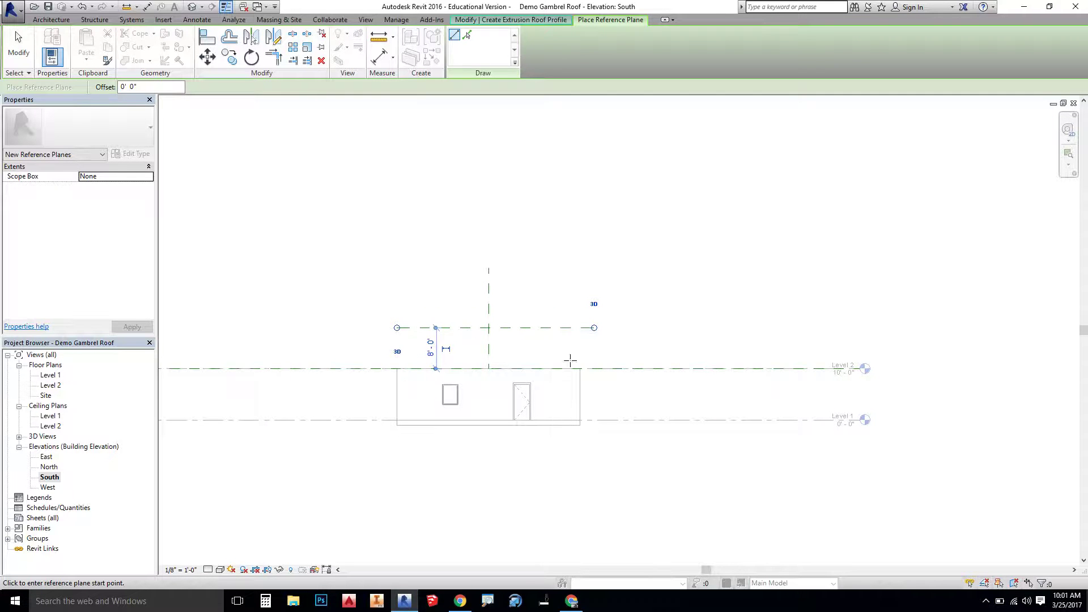
click(464, 302)
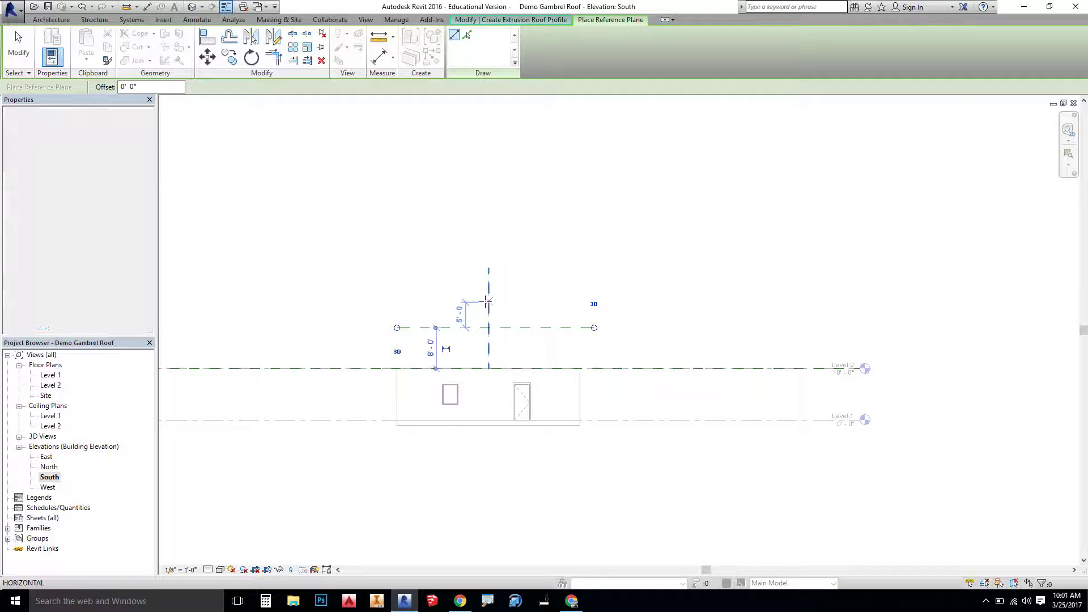
click(605, 302)
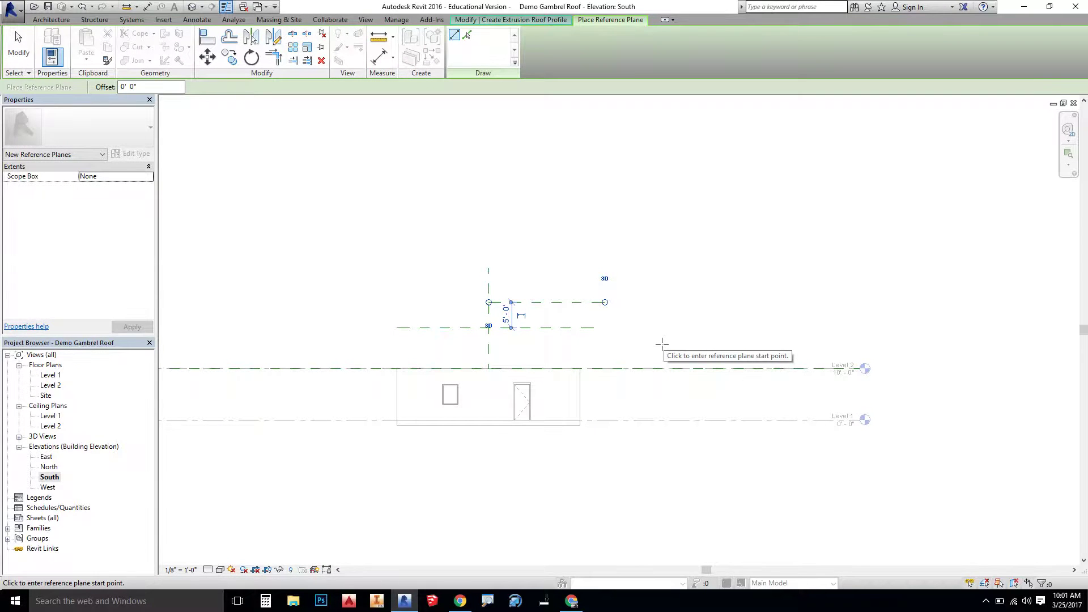
key(Escape)
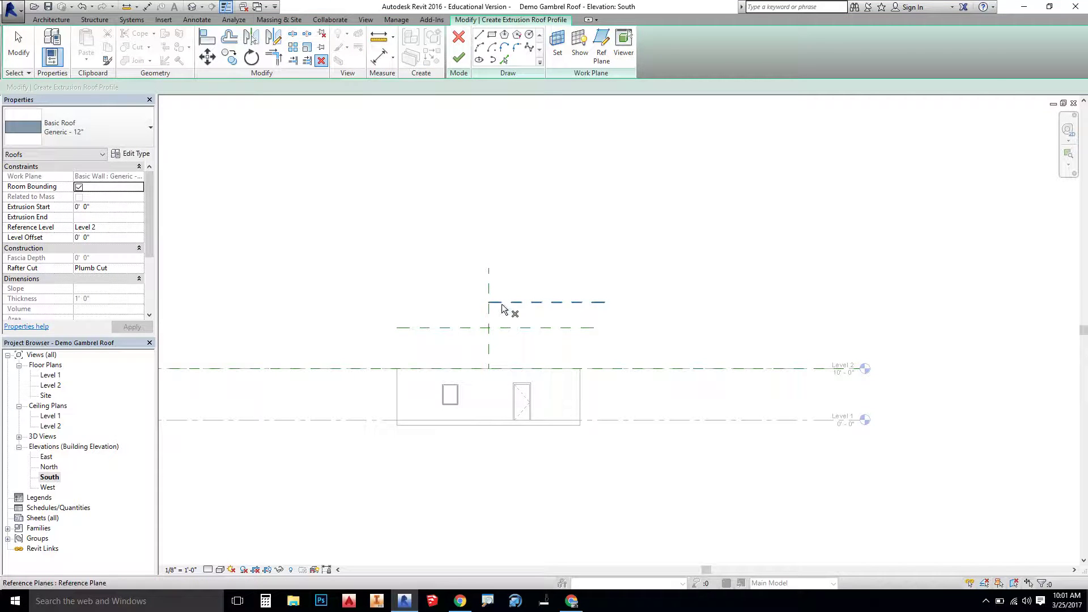
Sketch two sloped roof lines from the wall's top-left corner up to the centreline
click(479, 35)
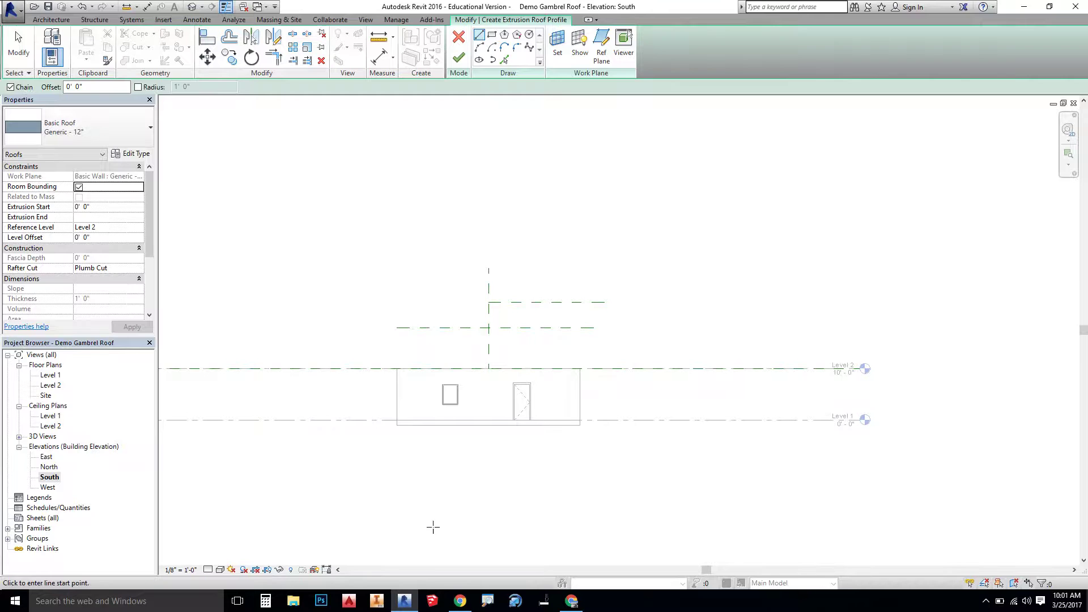
click(397, 368)
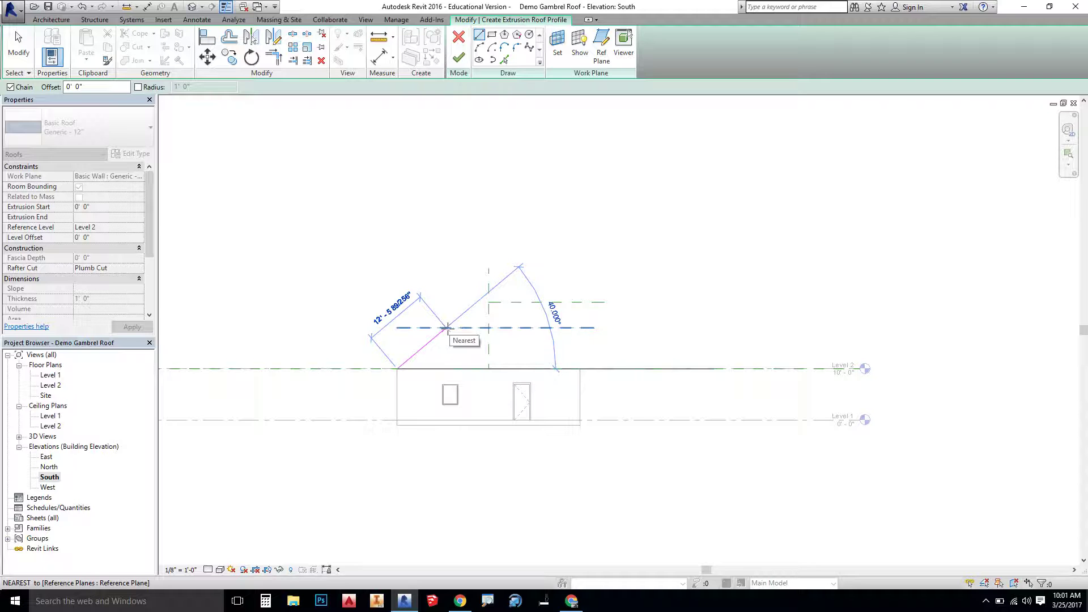
click(447, 328)
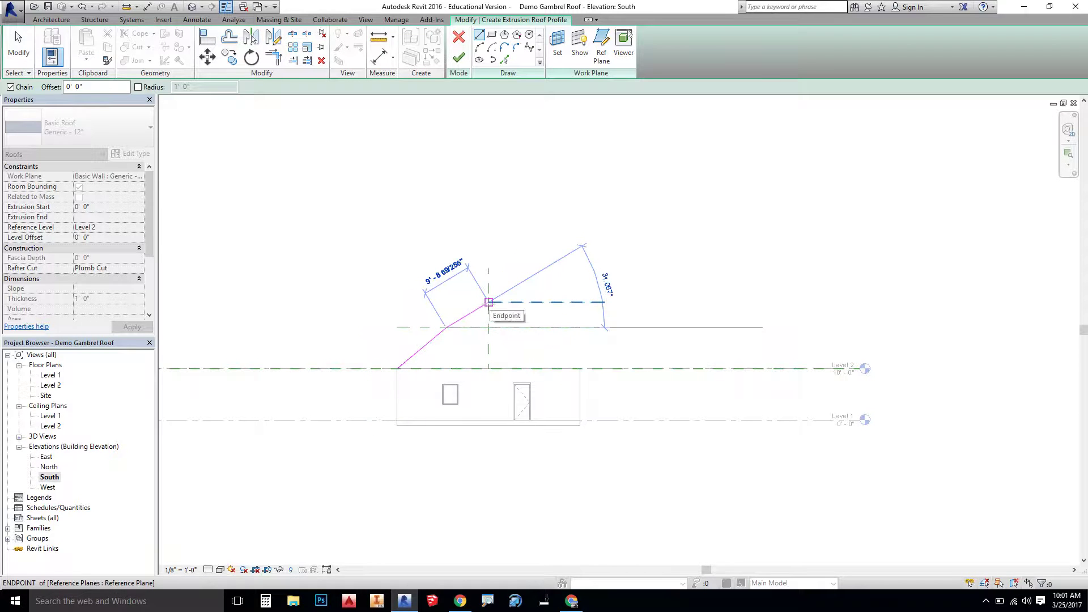
click(489, 302)
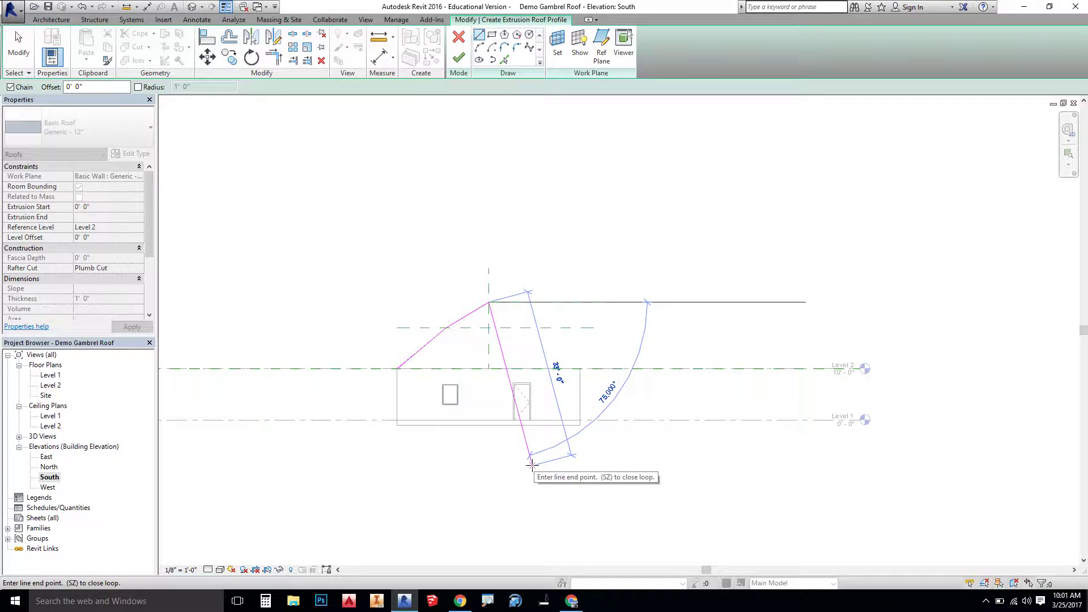
key(Escape)
key(Escape)
Lower the upper reference plane to 2' spacing and snap the roof line's top end onto it
click(522, 303)
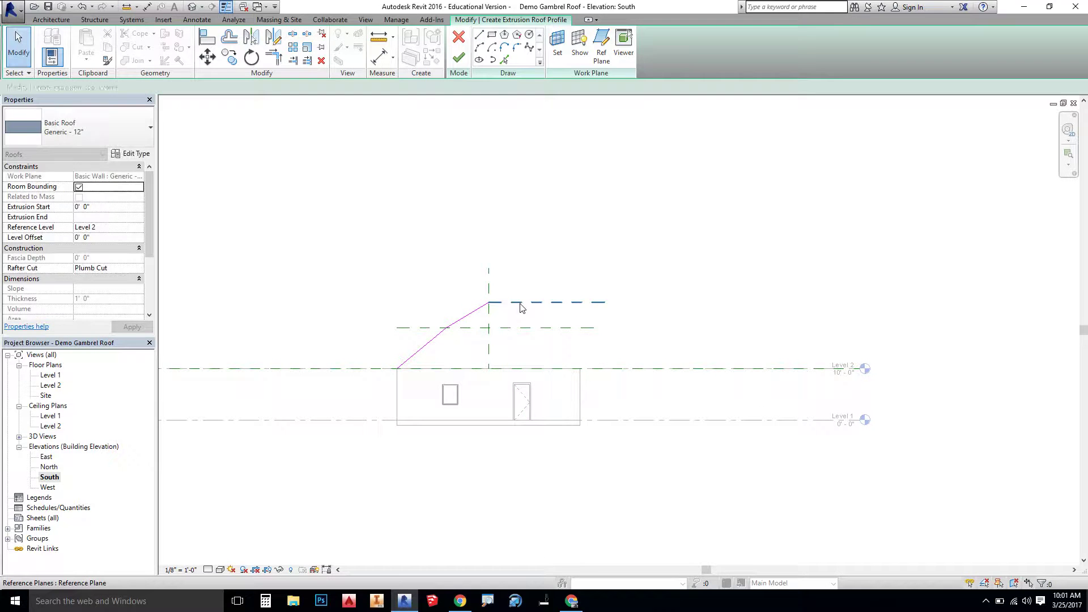
click(512, 317)
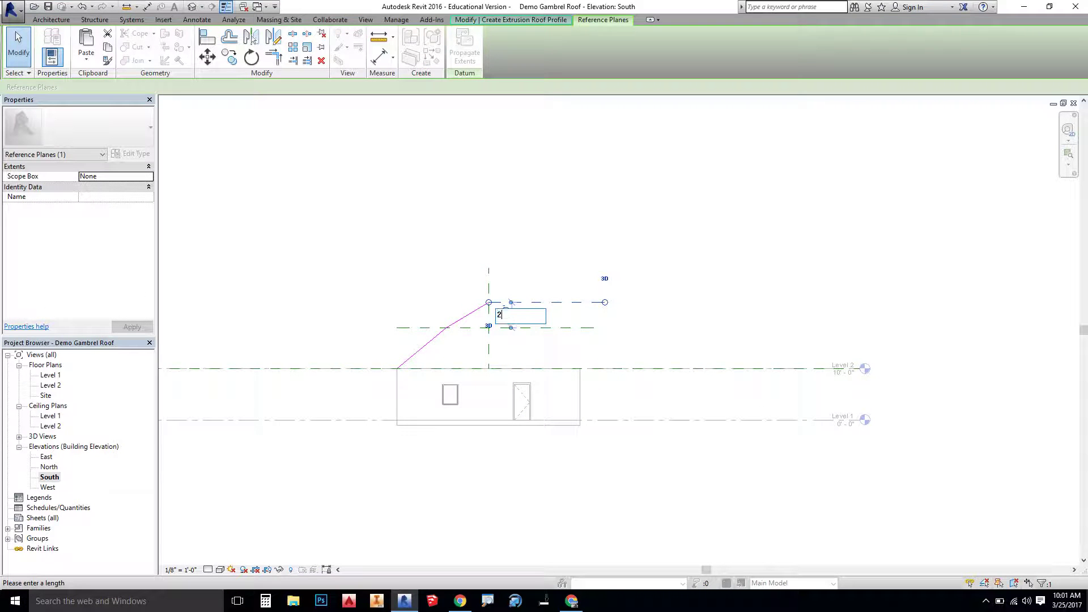
key(Return)
key(Escape)
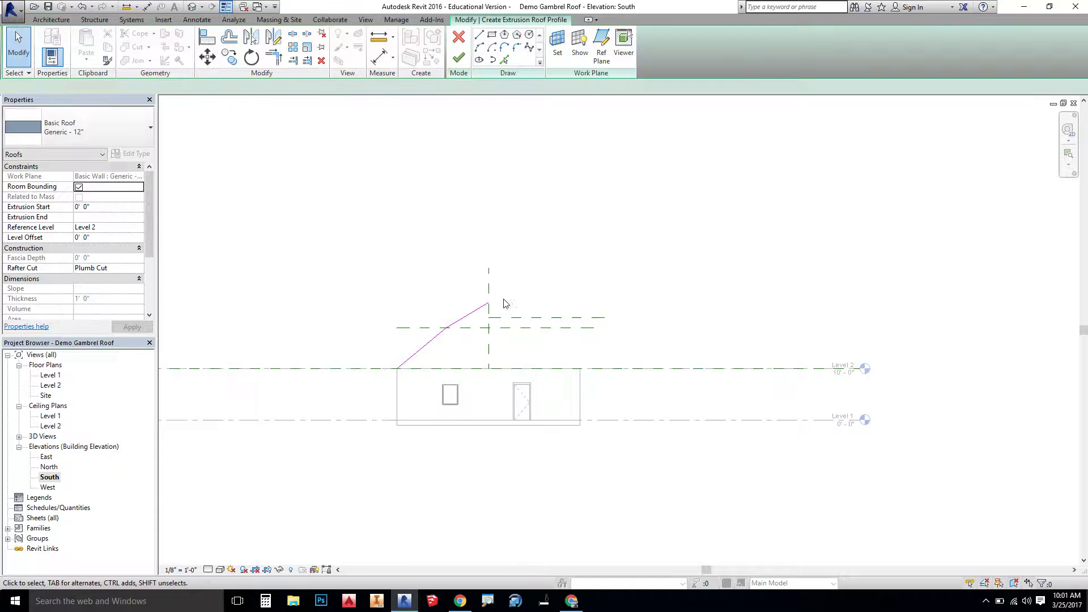
click(473, 317)
mouse_move(488, 304)
mouse_down()
mouse_move(510, 300)
mouse_move(489, 317)
mouse_up()
key(Escape)
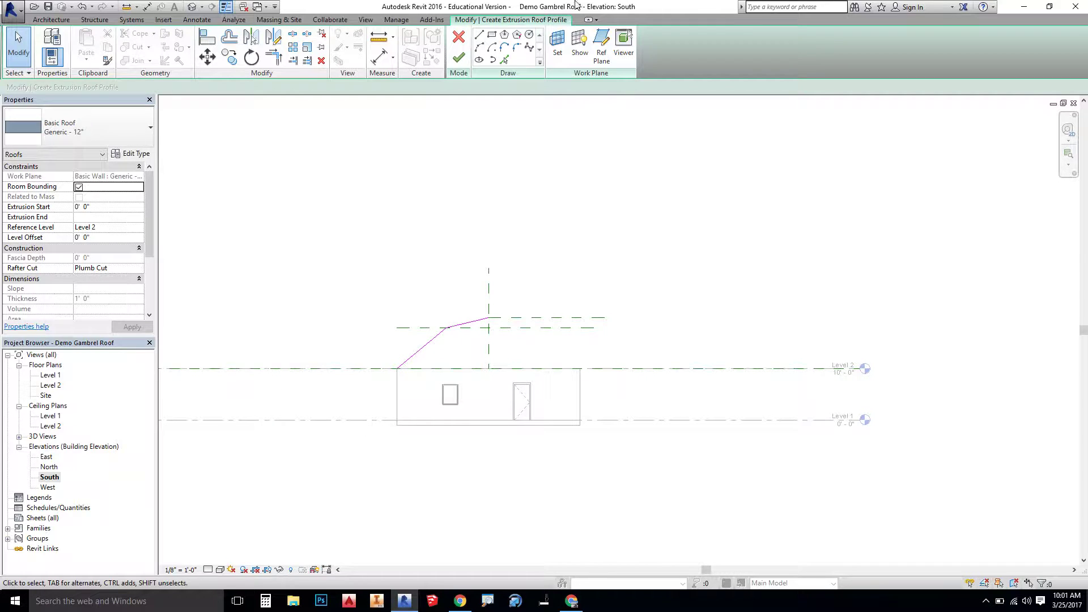
Add a vertical reference plane 8' from the centre plane through the profile's bend
click(601, 42)
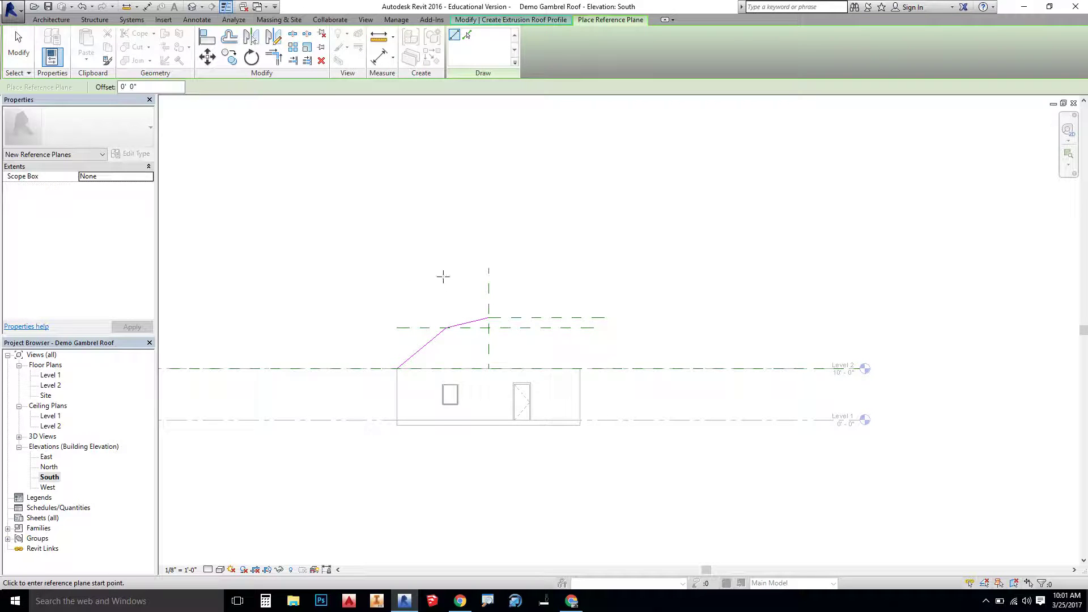
click(445, 277)
click(443, 481)
key(Escape)
key(Escape)
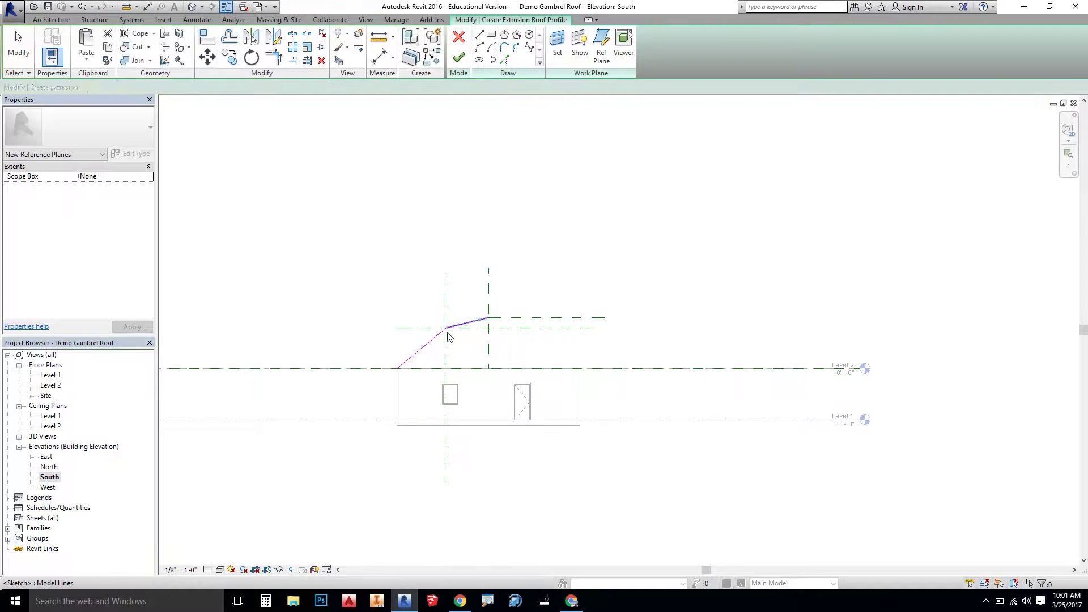
click(446, 337)
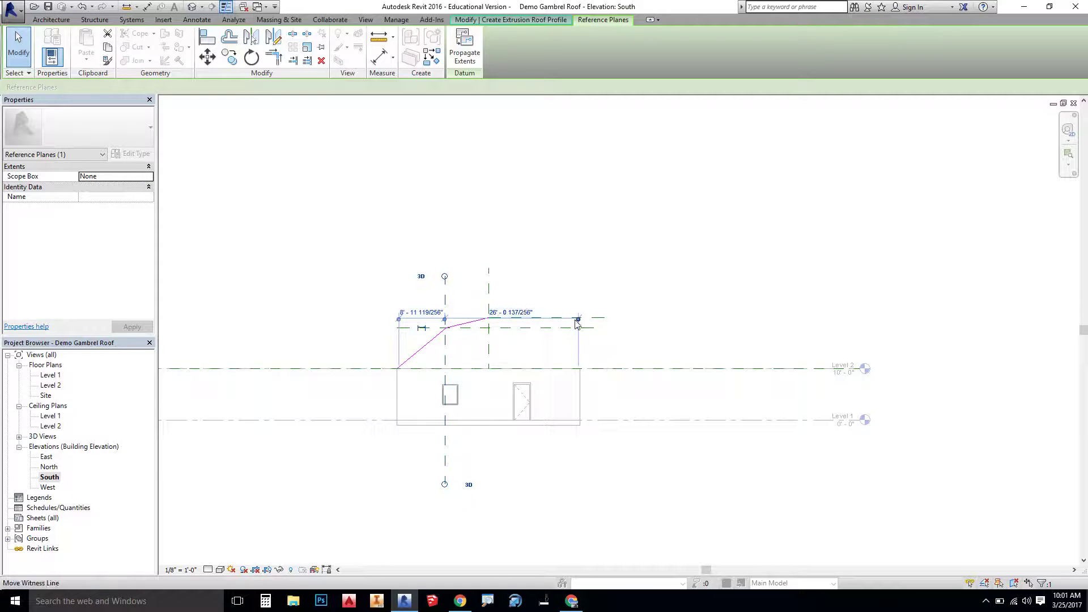
click(489, 336)
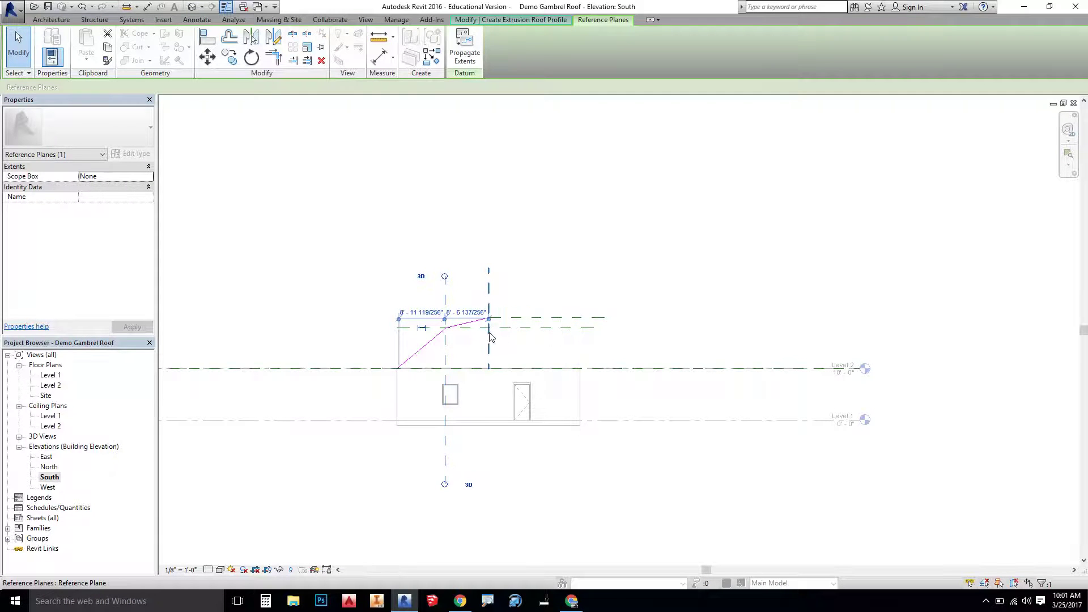
click(462, 310)
text(8)
key(Return)
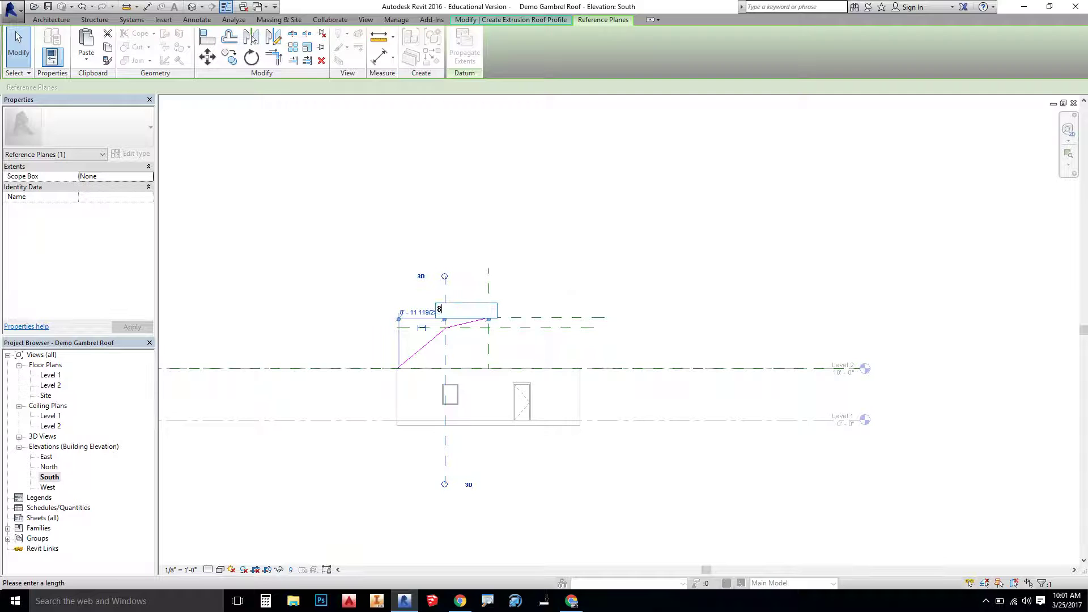
Move the upper roof line's left end onto the reference-plane intersection
key(Escape)
scroll(451, 334, up, 5)
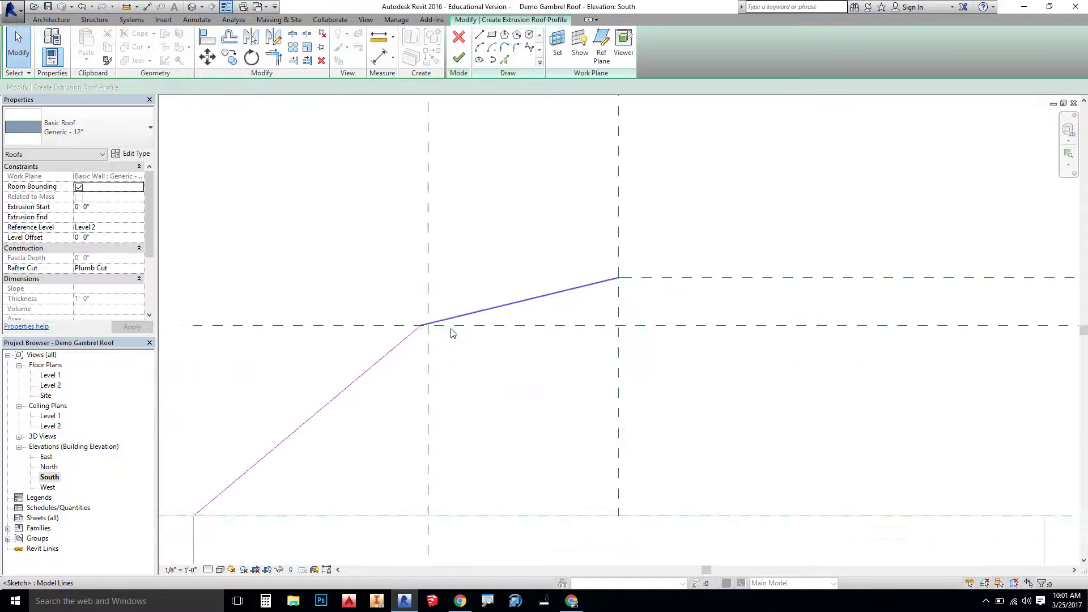
click(428, 321)
mouse_move(417, 326)
mouse_down()
mouse_move(410, 334)
mouse_move(424, 324)
mouse_up()
click(363, 354)
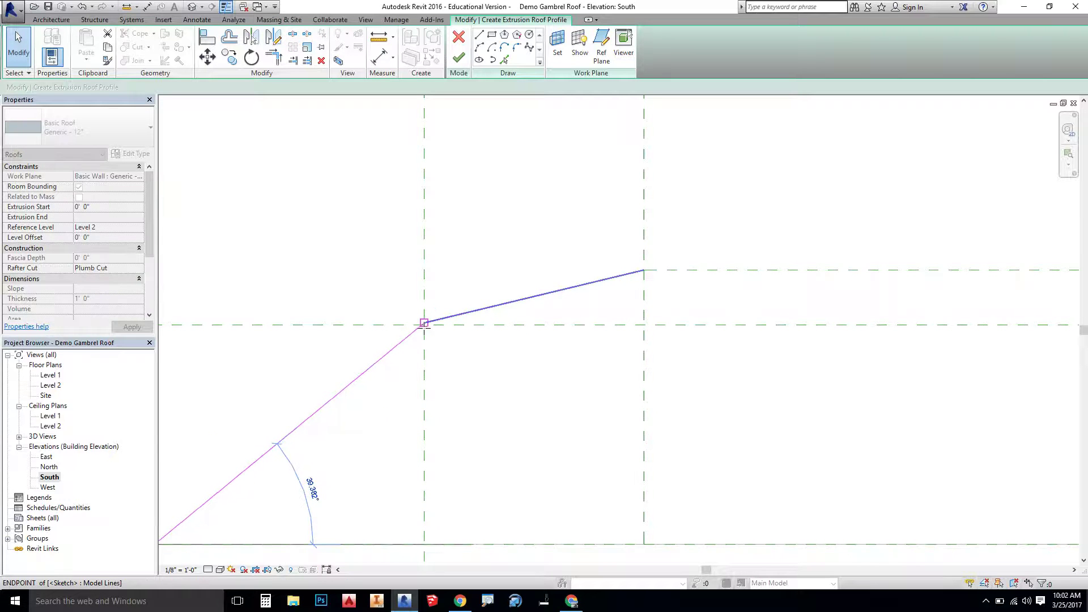
click(474, 384)
Extend the lower sloped roof line past the wall corner to 15'-0"
scroll(474, 384, down, 3)
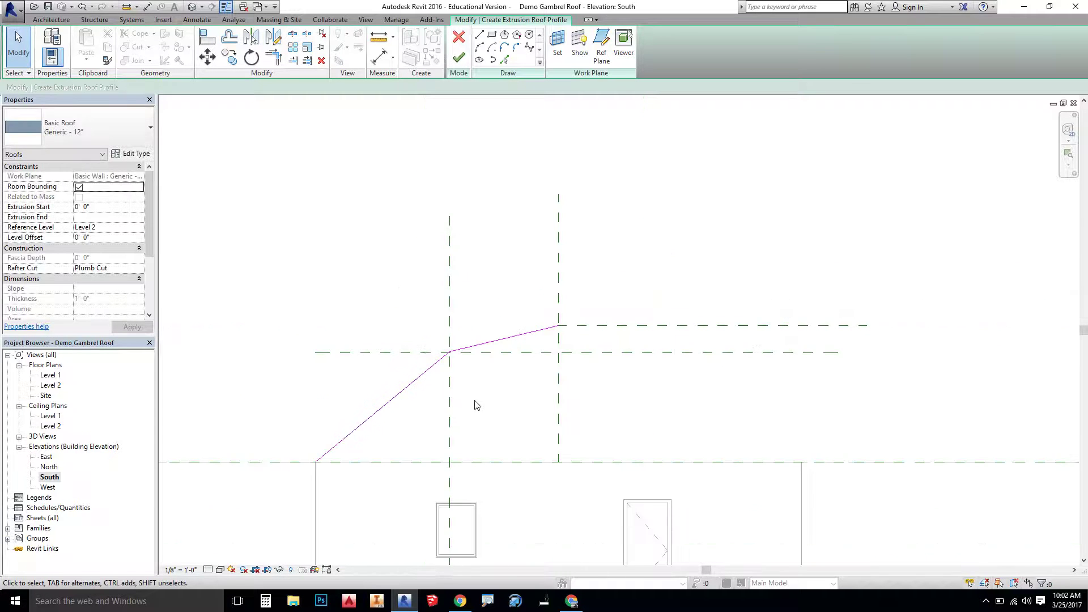
middle_drag(514, 414, 583, 323)
scroll(576, 316, down, 1)
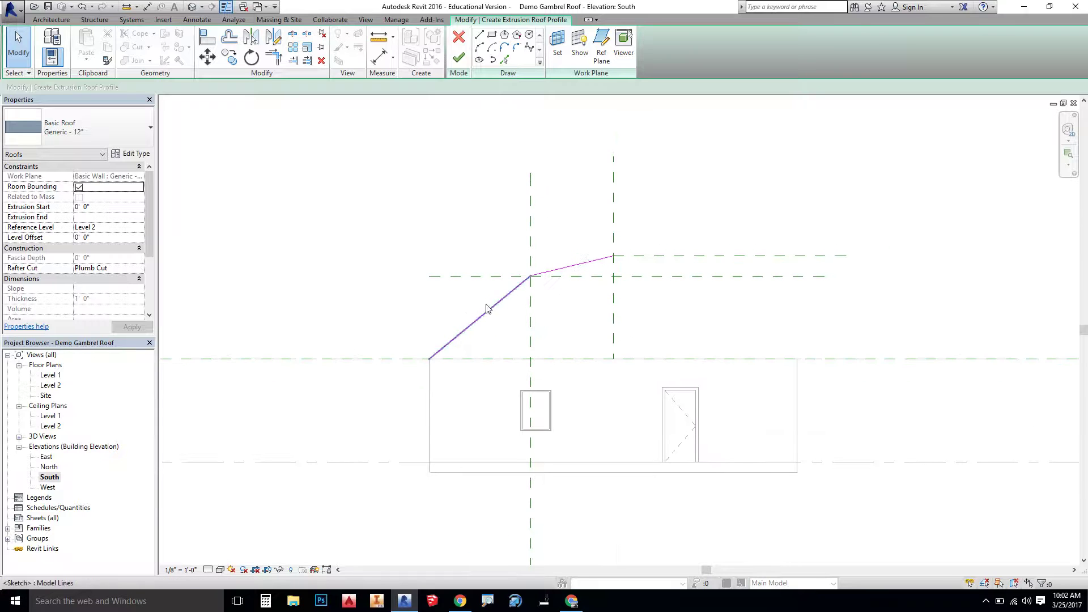
click(477, 320)
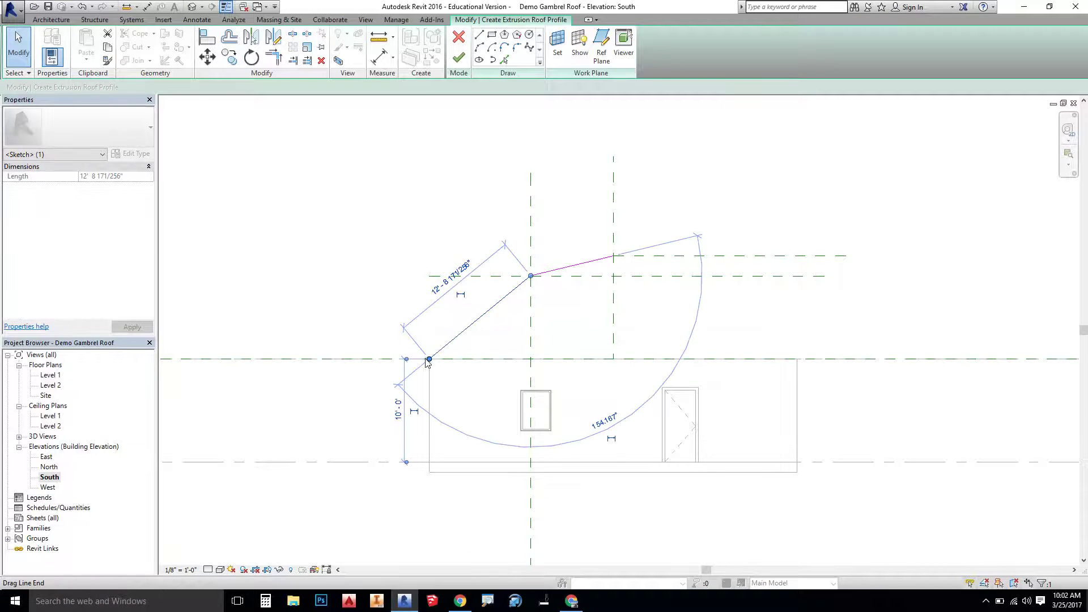
drag(429, 359, 409, 376)
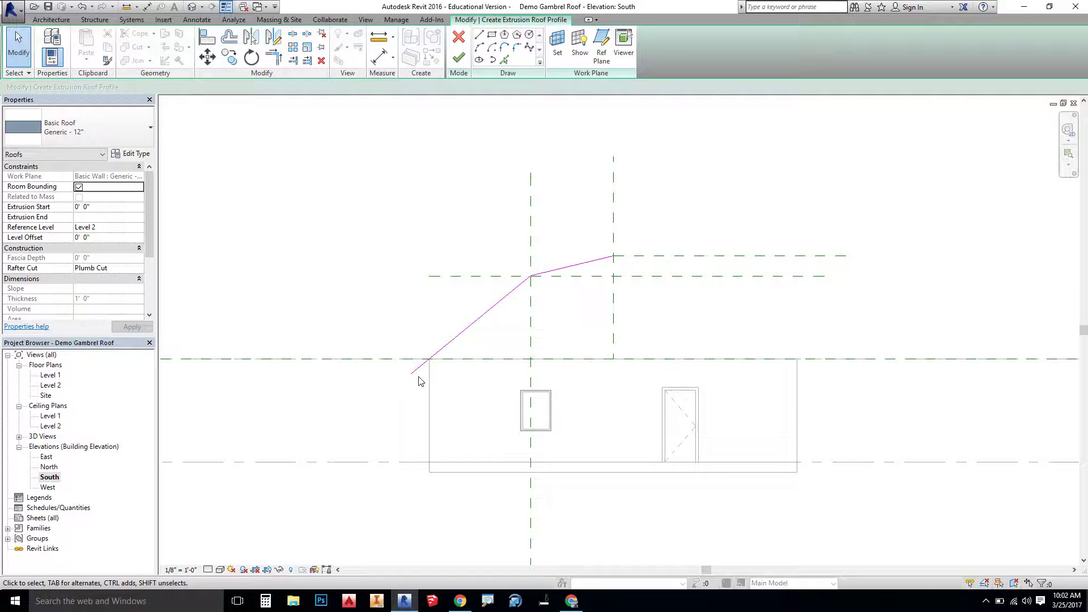
Place trial reference planes near the wall corner and delete the slanted one
click(601, 45)
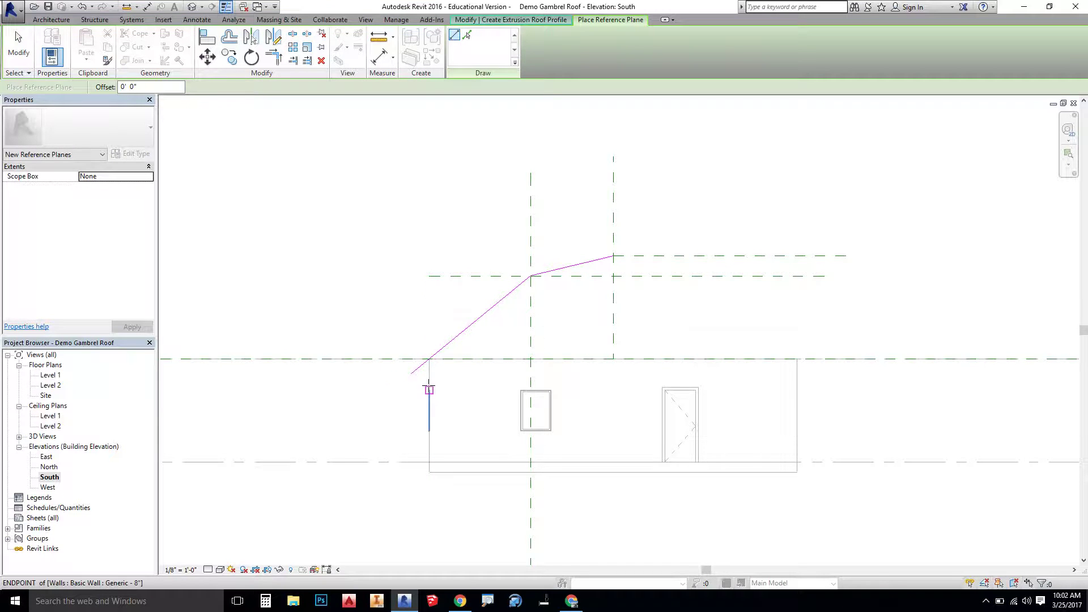
click(429, 389)
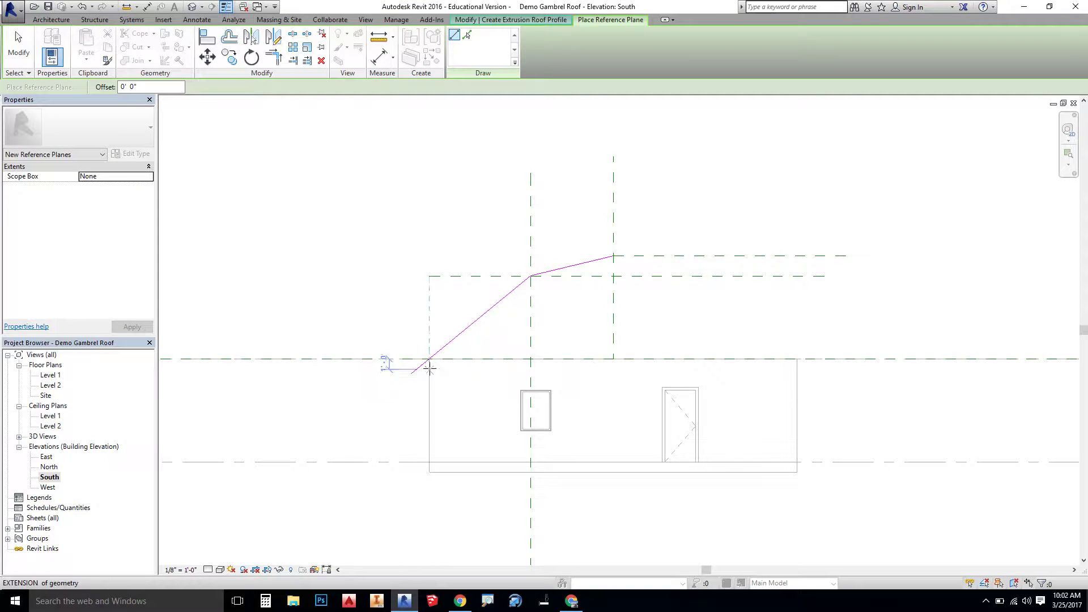
click(429, 359)
click(429, 508)
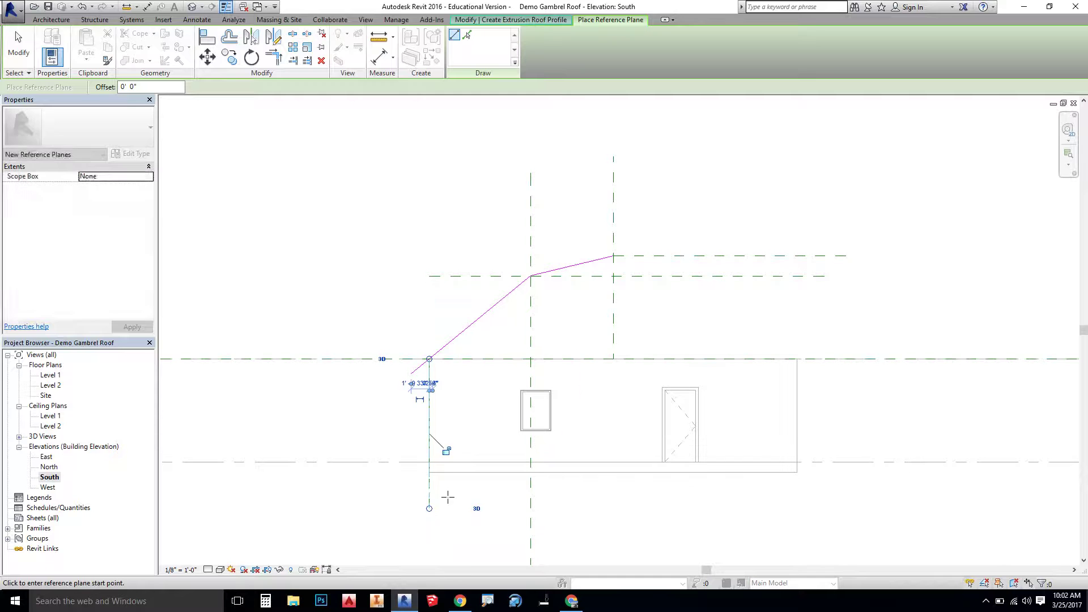
click(407, 359)
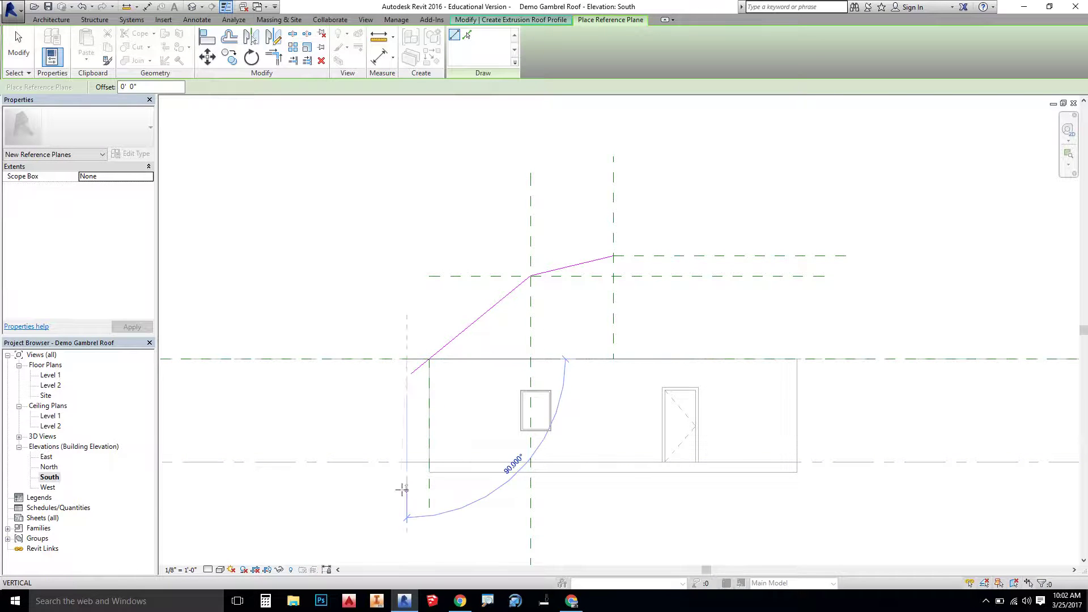
click(399, 508)
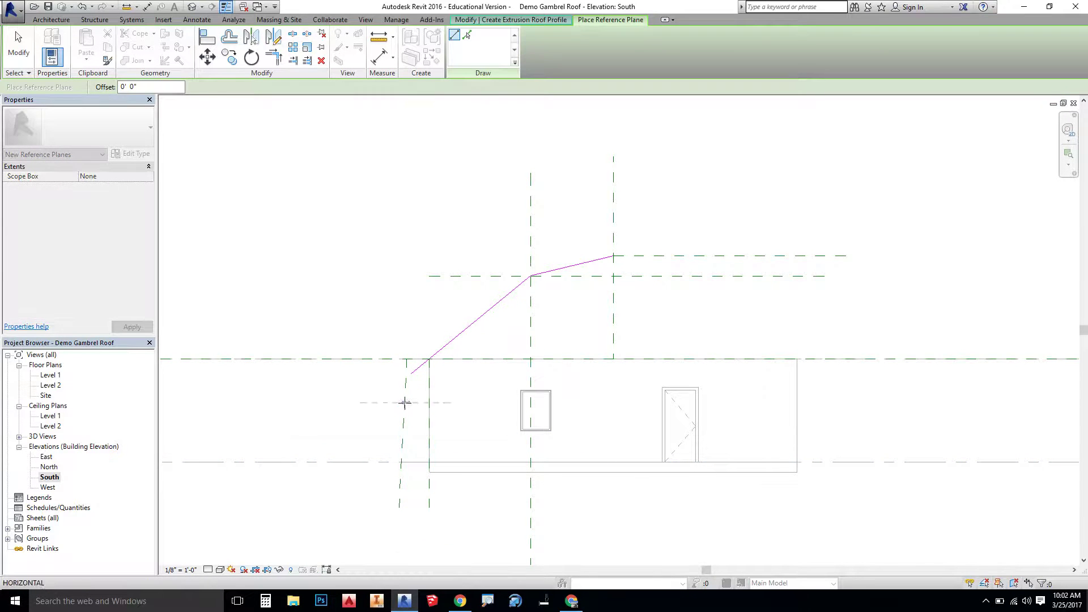
key(Escape)
key(Escape)
click(404, 402)
key(Delete)
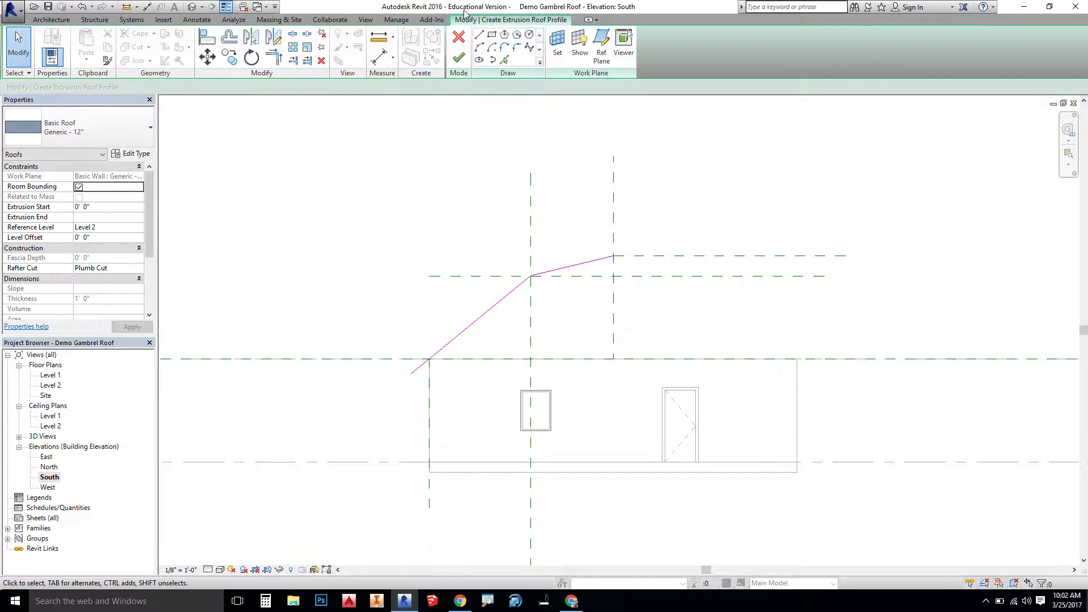
Place a vertical reference plane 2' outside the wall and check the sloped roof line
click(602, 44)
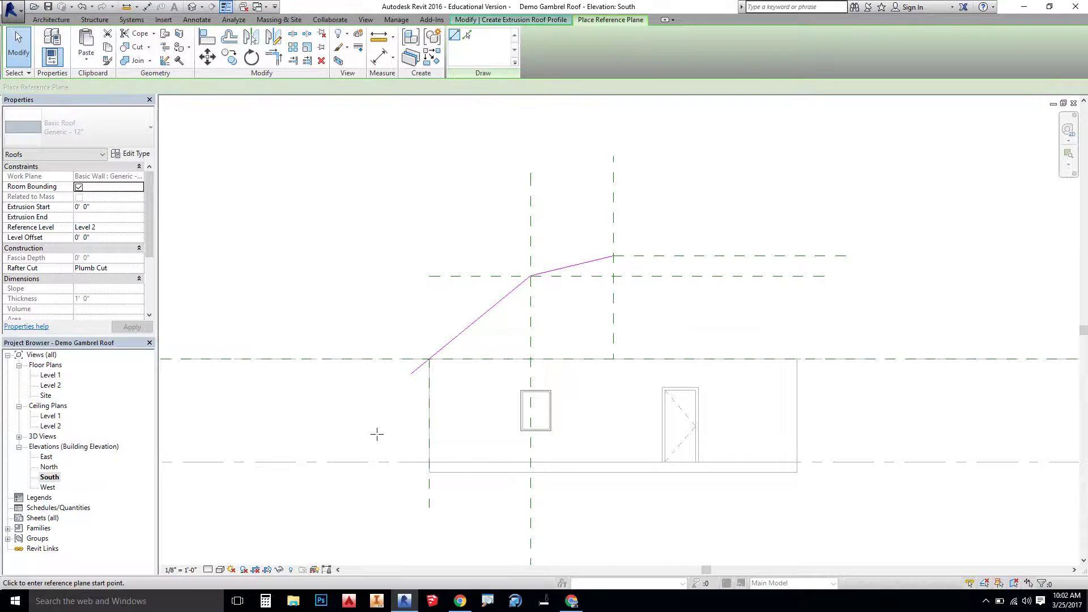
click(409, 333)
click(408, 525)
key(Escape)
key(Escape)
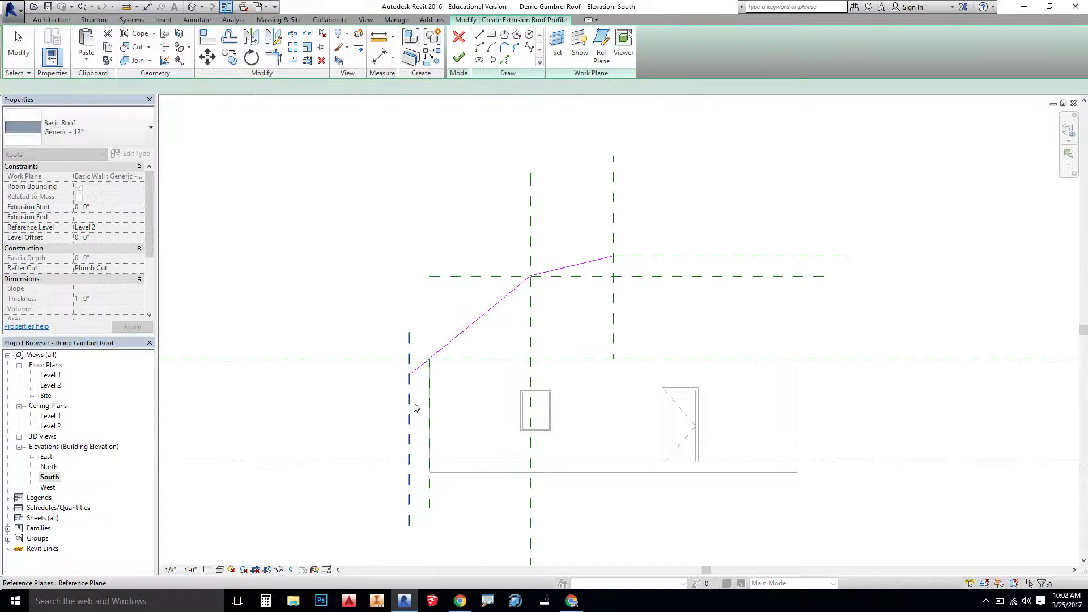
click(409, 406)
scroll(420, 368, up, 2)
click(421, 372)
text(2)
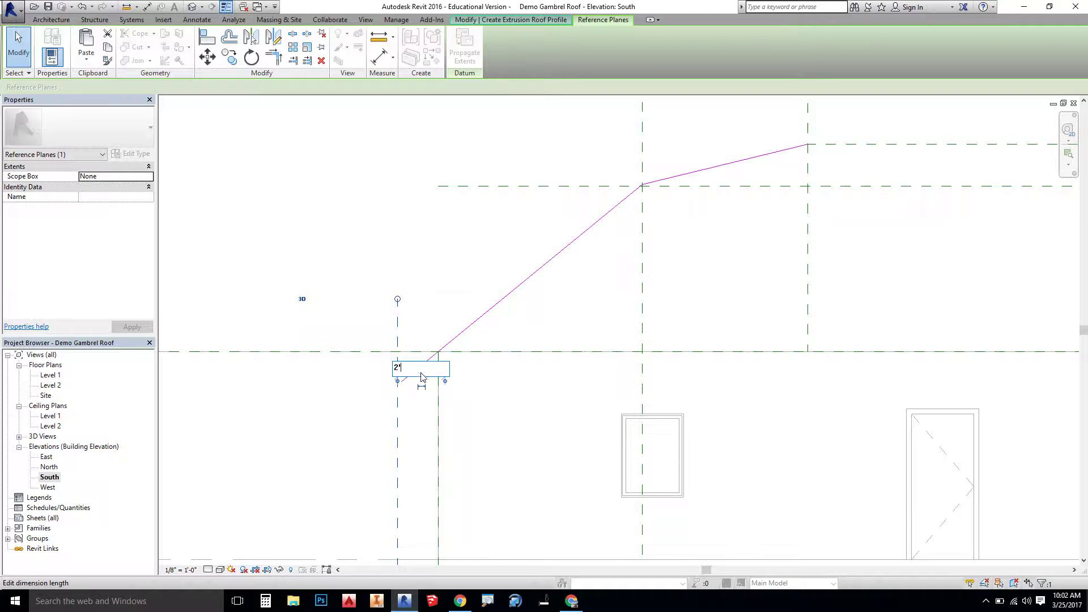
key(Return)
key(Escape)
click(417, 370)
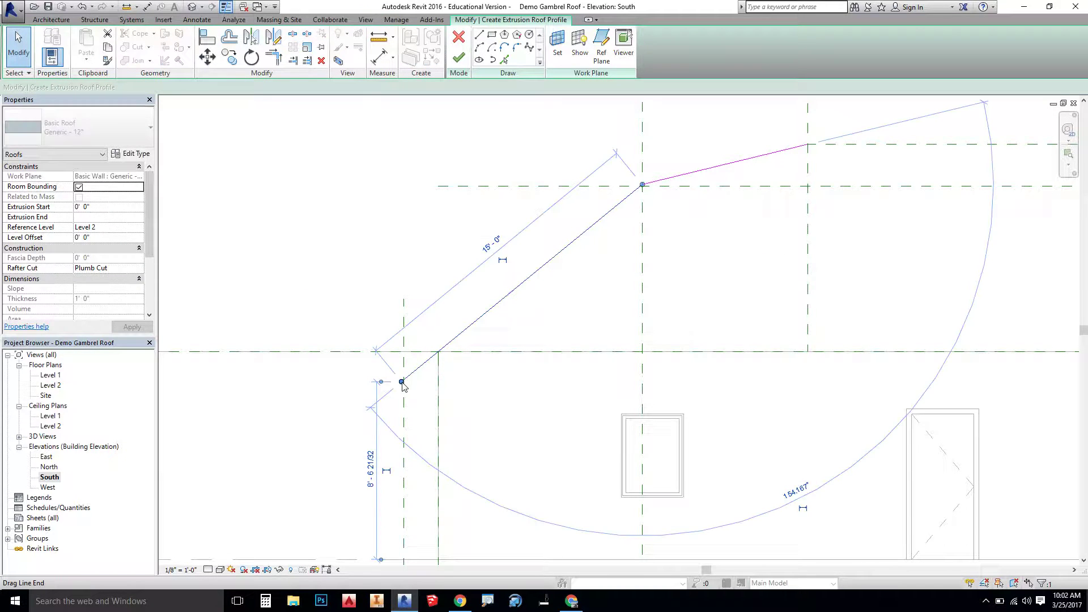
key(Escape)
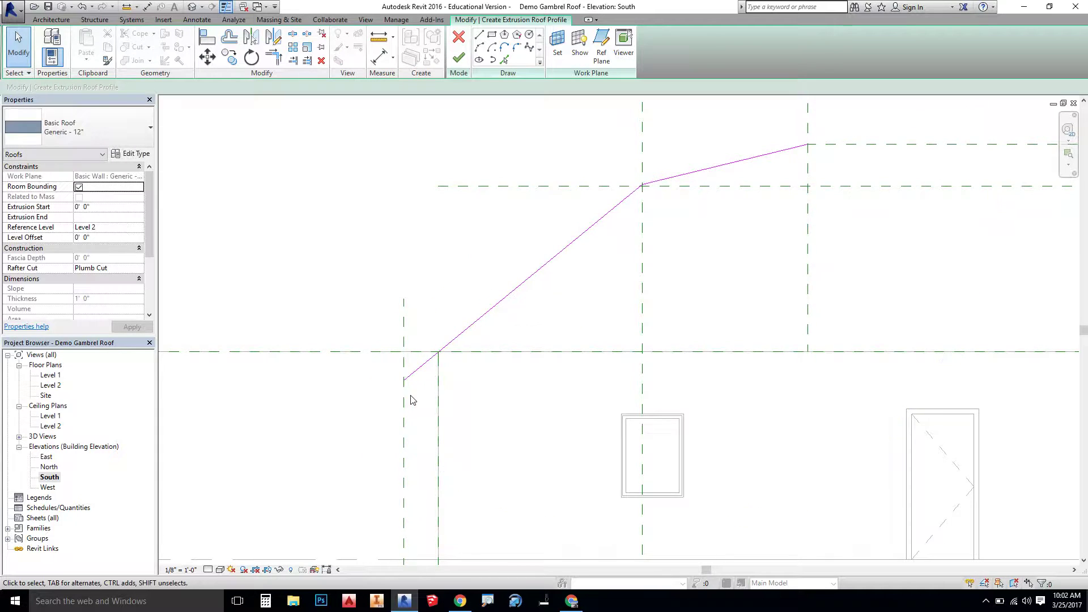
scroll(406, 385, down, 4)
Join the sloped eave line and short upper line into a corner with Trim/Extend
mouse_move(514, 343)
middle_down()
mouse_move(447, 389)
mouse_move(461, 357)
middle_up()
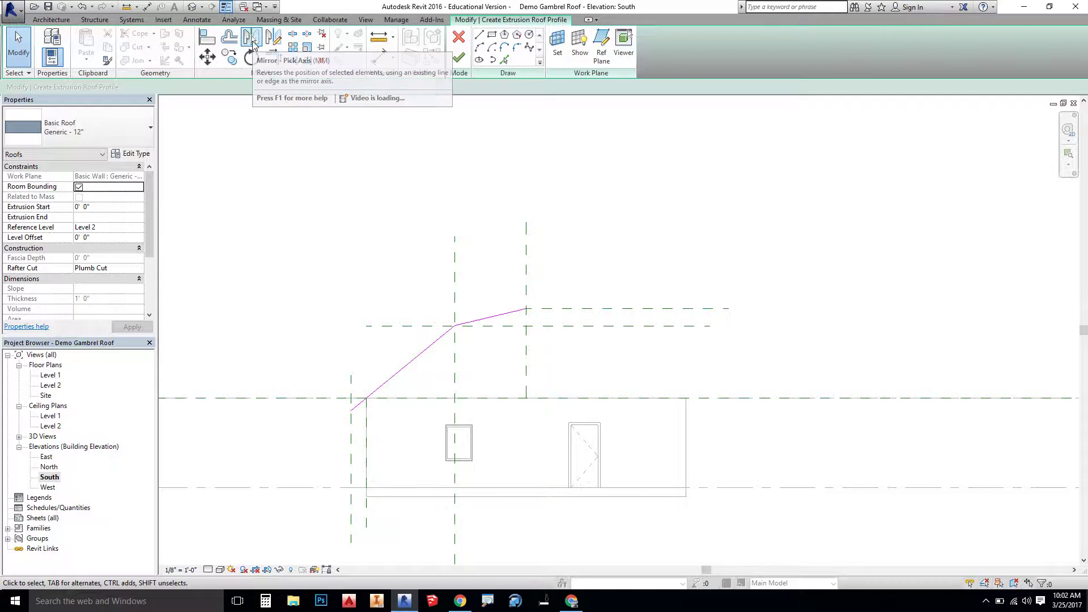
click(253, 38)
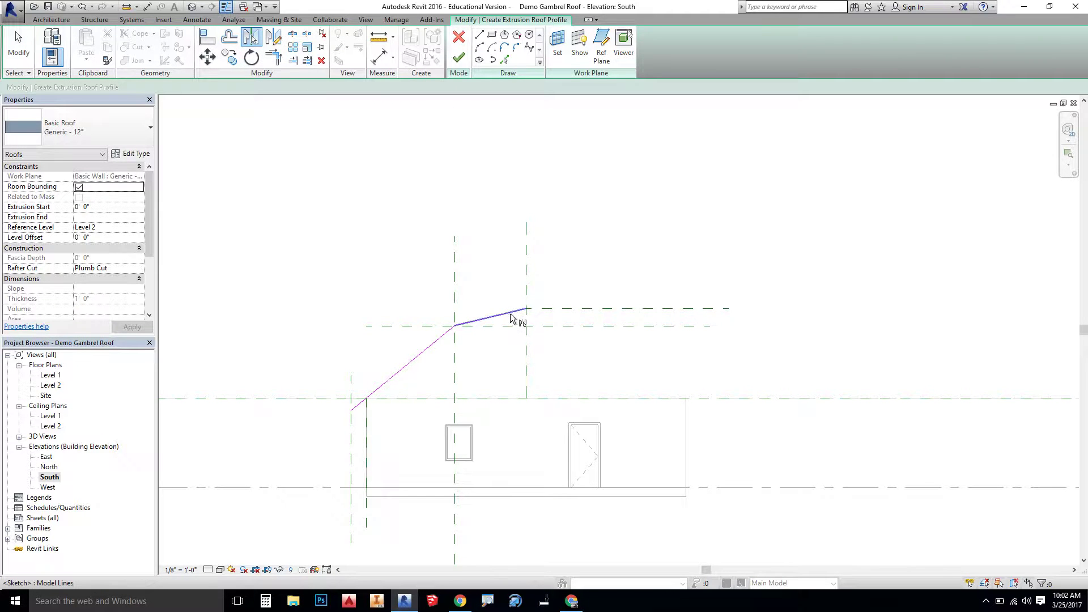
click(431, 348)
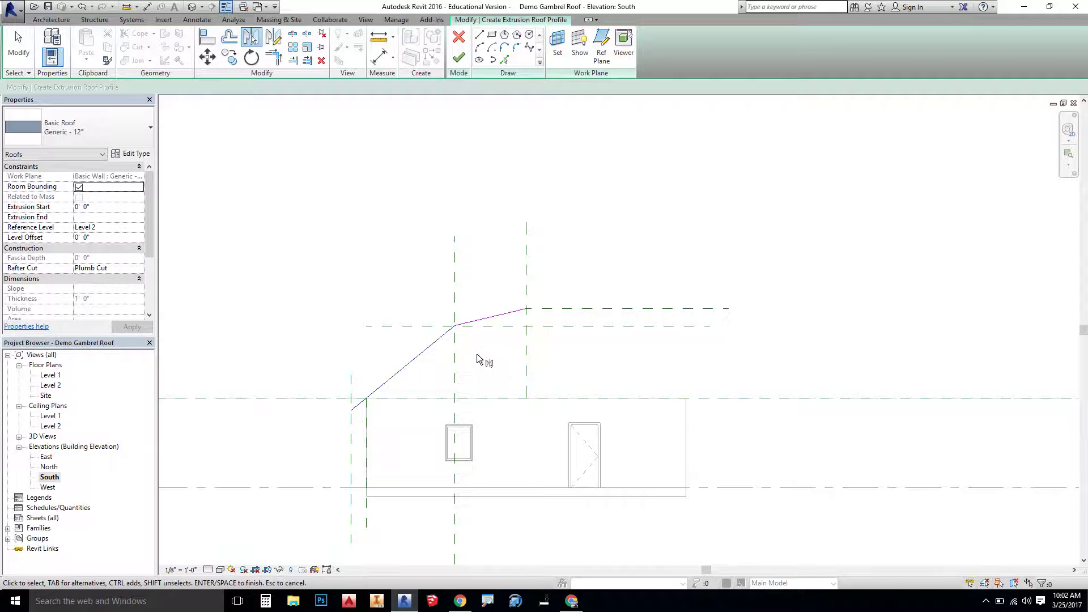
click(493, 318)
Mirror the left roof lines about the vertical centre reference plane
click(493, 323)
right_click(482, 363)
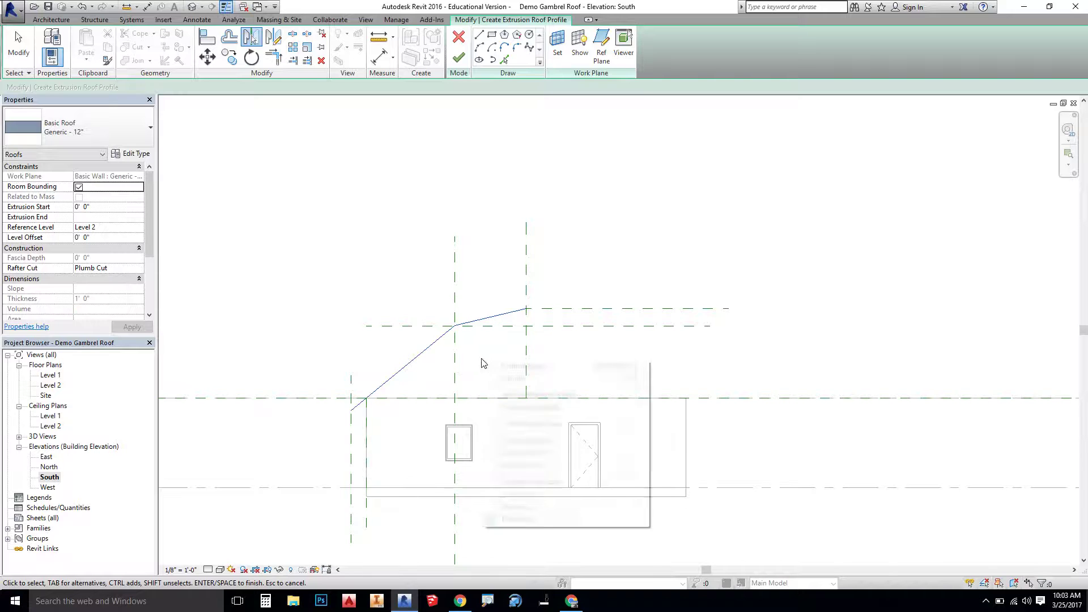
click(504, 368)
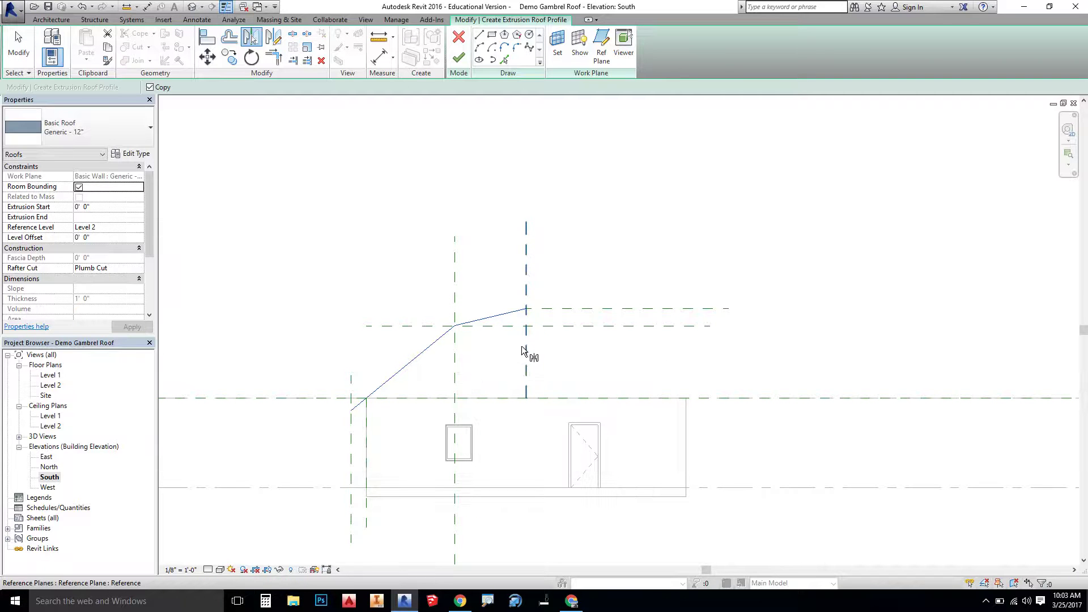
click(522, 347)
middle_drag(595, 374, 534, 355)
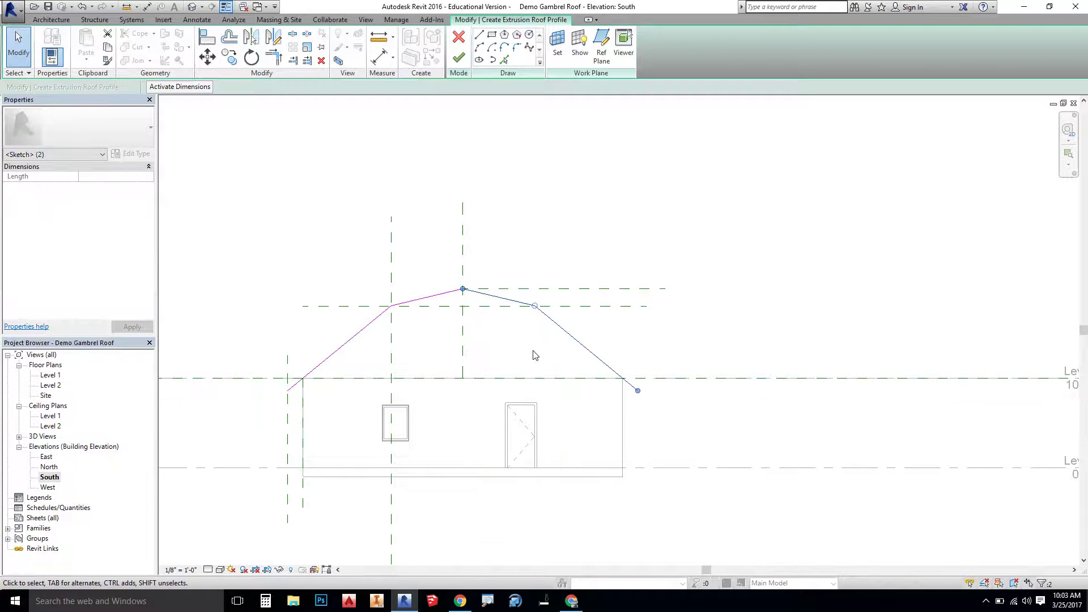
key(Escape)
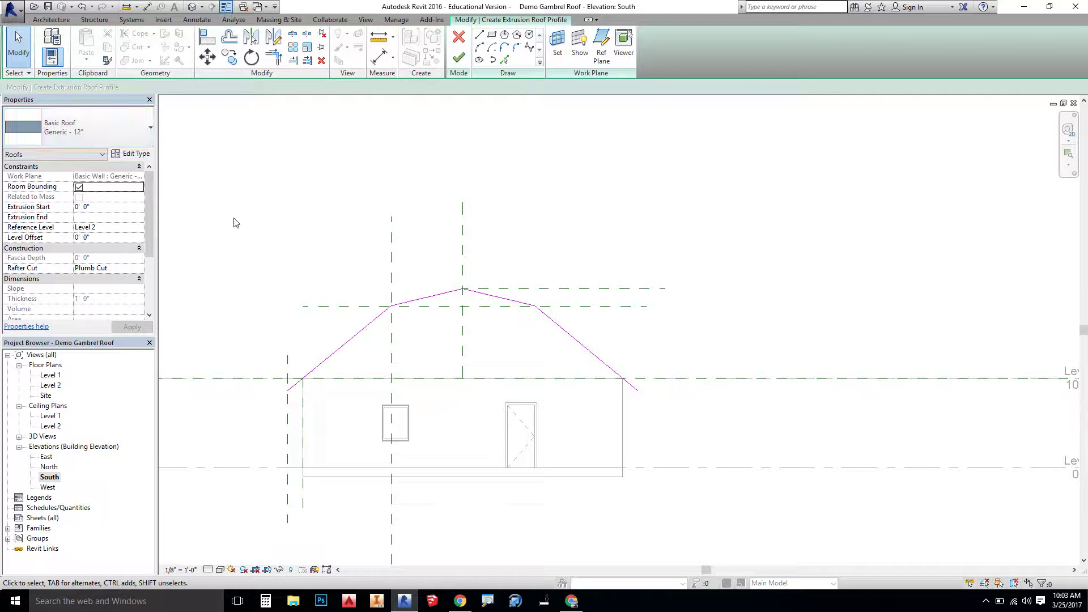
Finish the sketch to build the extrusion roof and orbit the default 3D view to inspect it
click(458, 58)
click(603, 265)
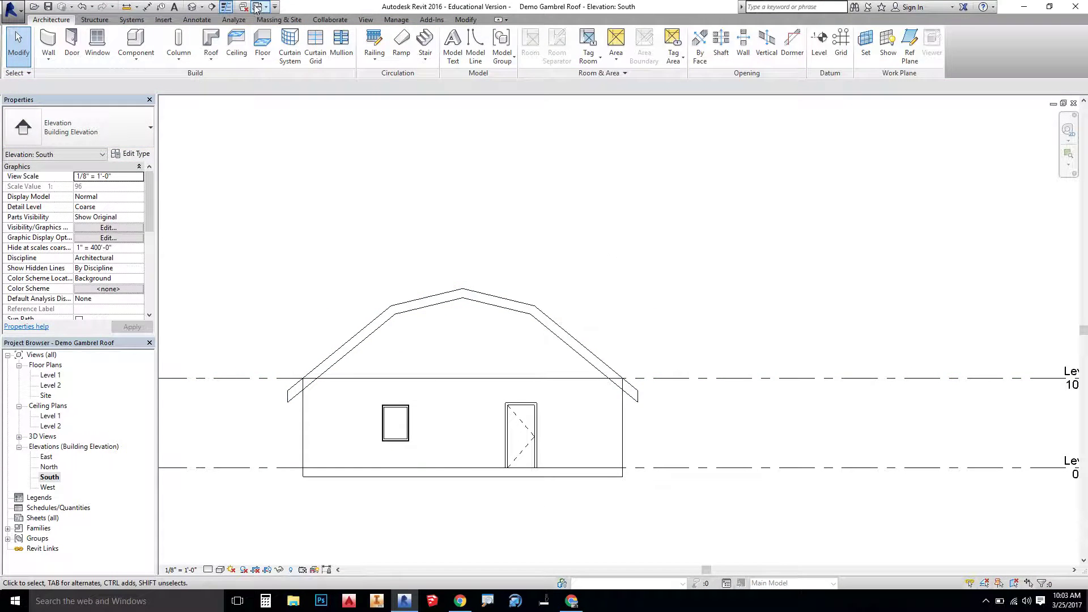
click(199, 8)
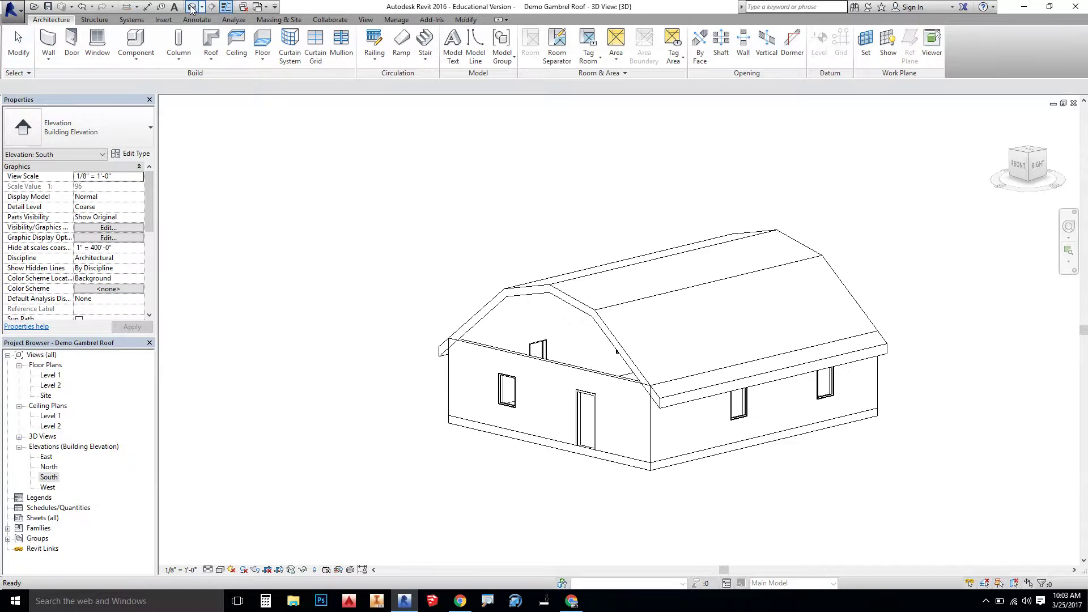
shift+middle_drag(783, 294, 552, 303)
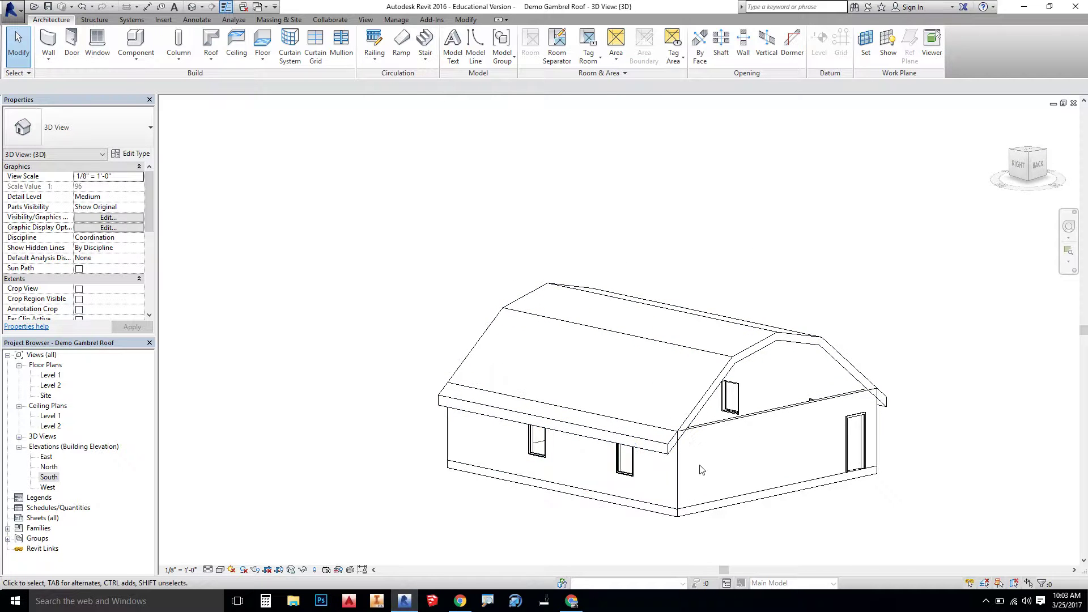
shift+middle_drag(580, 466, 798, 388)
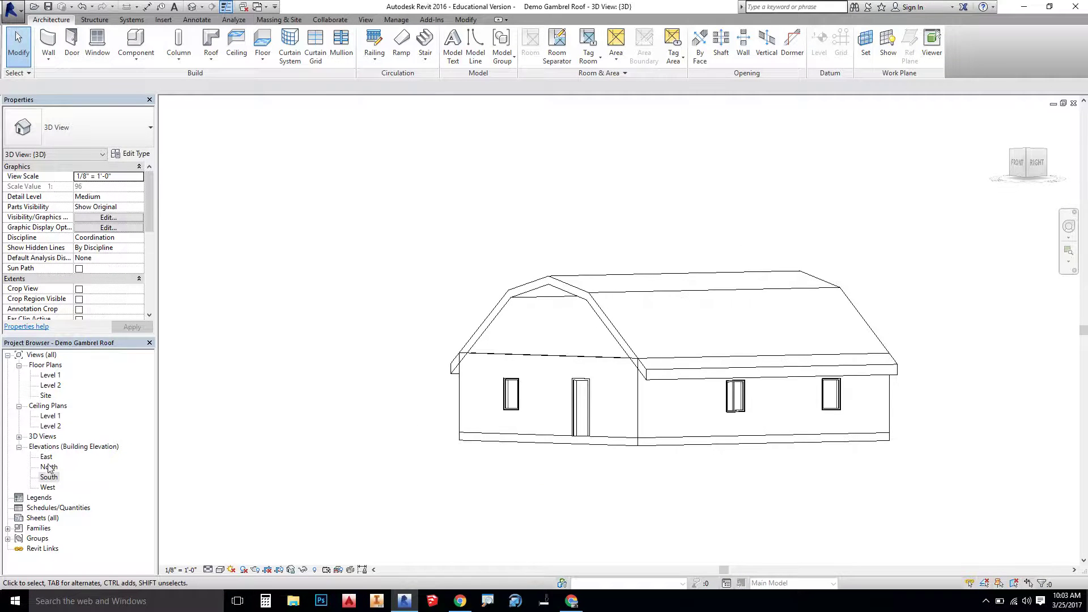
In the East elevation, change the roof's extrusion length from 40' 8" to 42' 8"
double_click(46, 457)
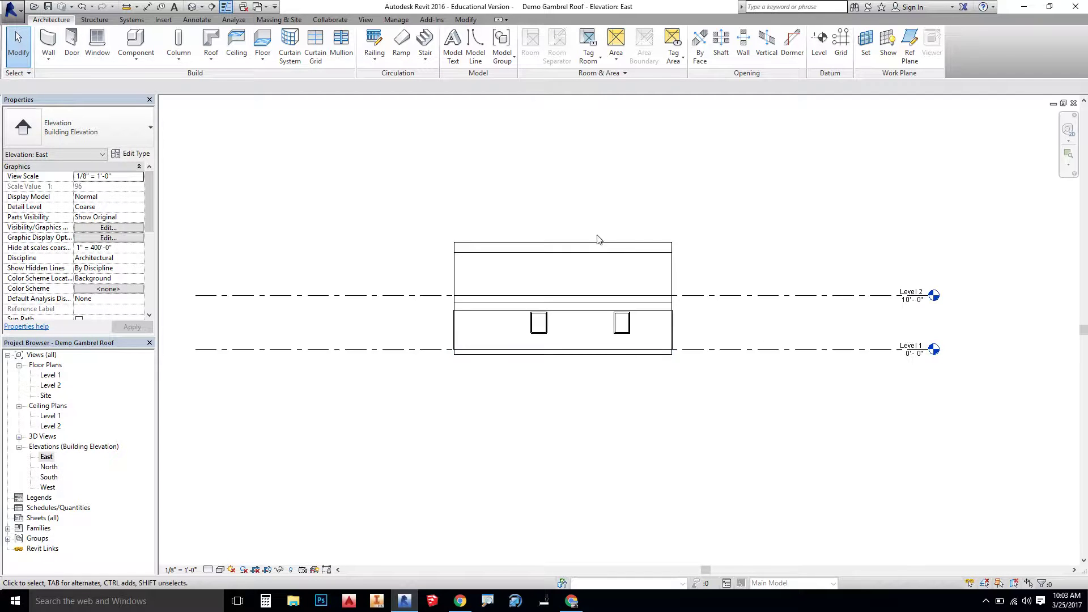
click(598, 244)
scroll(624, 253, up, 2)
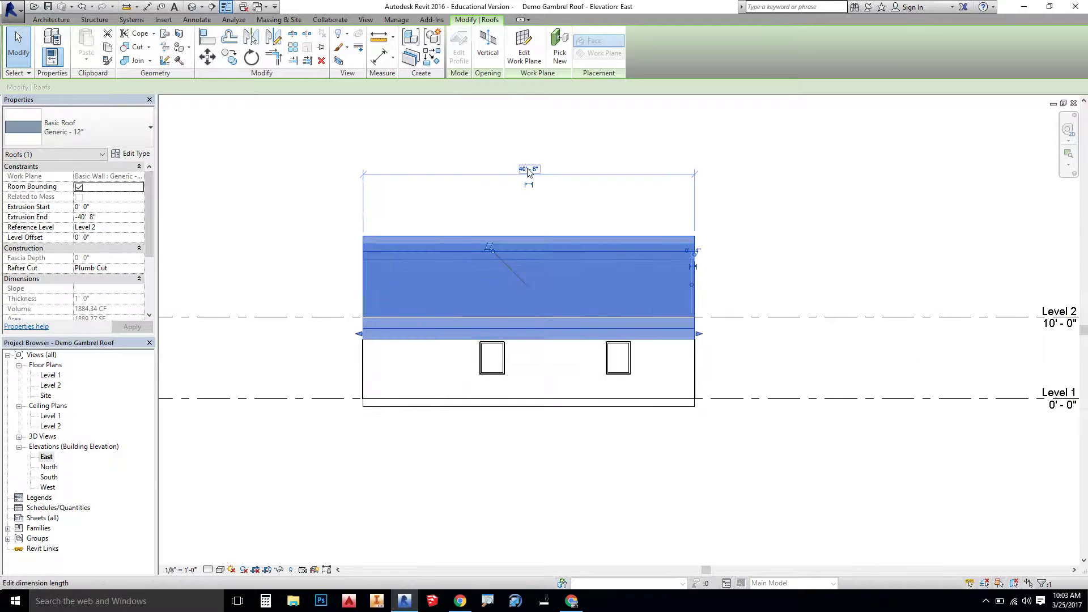
click(527, 170)
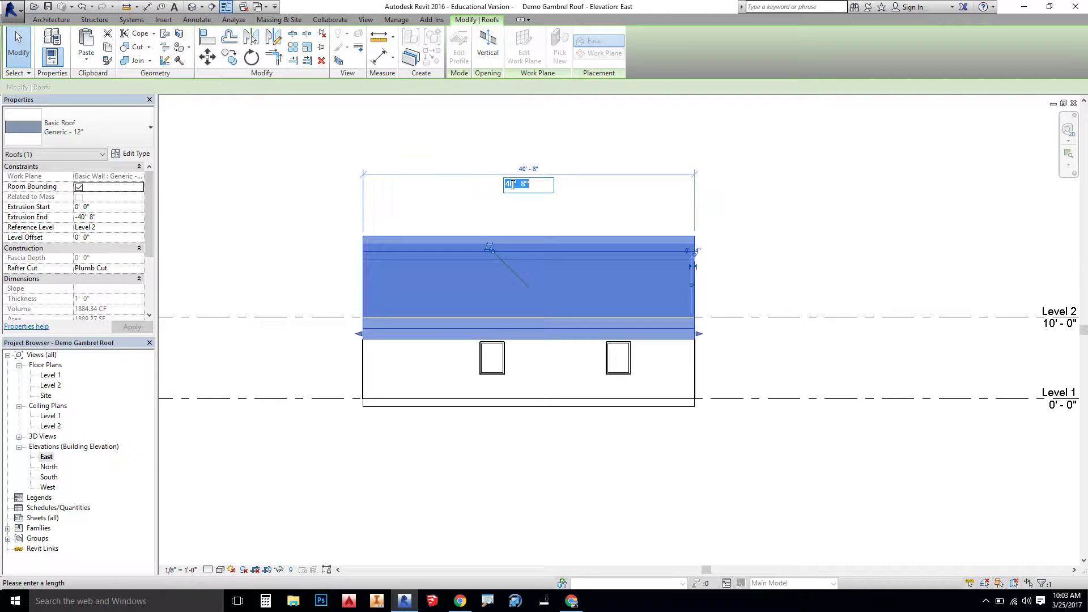
text(40)
text(2)
key(Return)
click(807, 225)
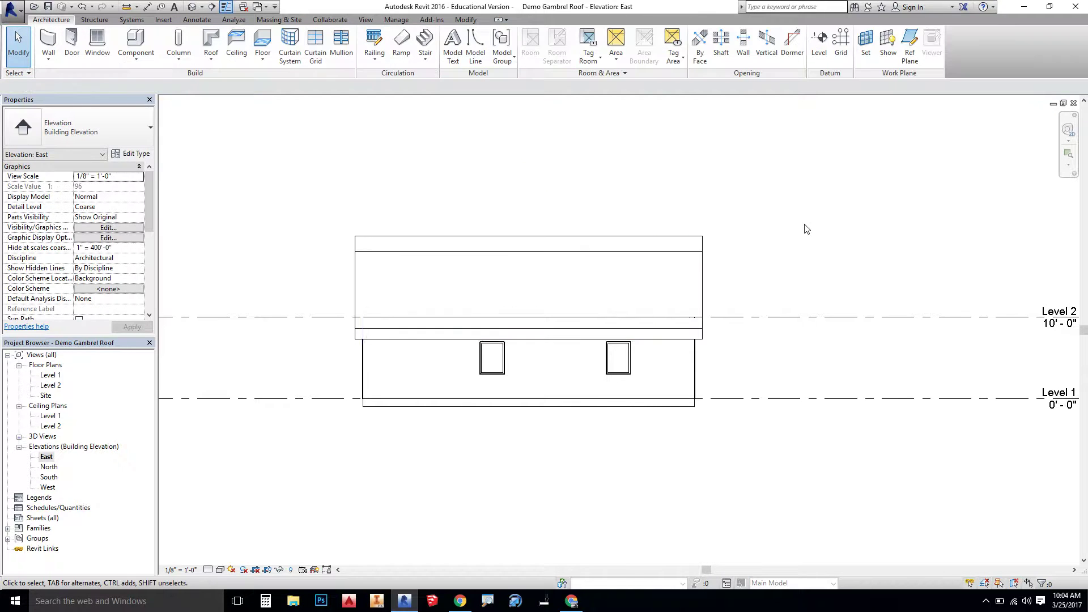
In the 3D view, select the front wall and all its instances in the entire project
click(192, 8)
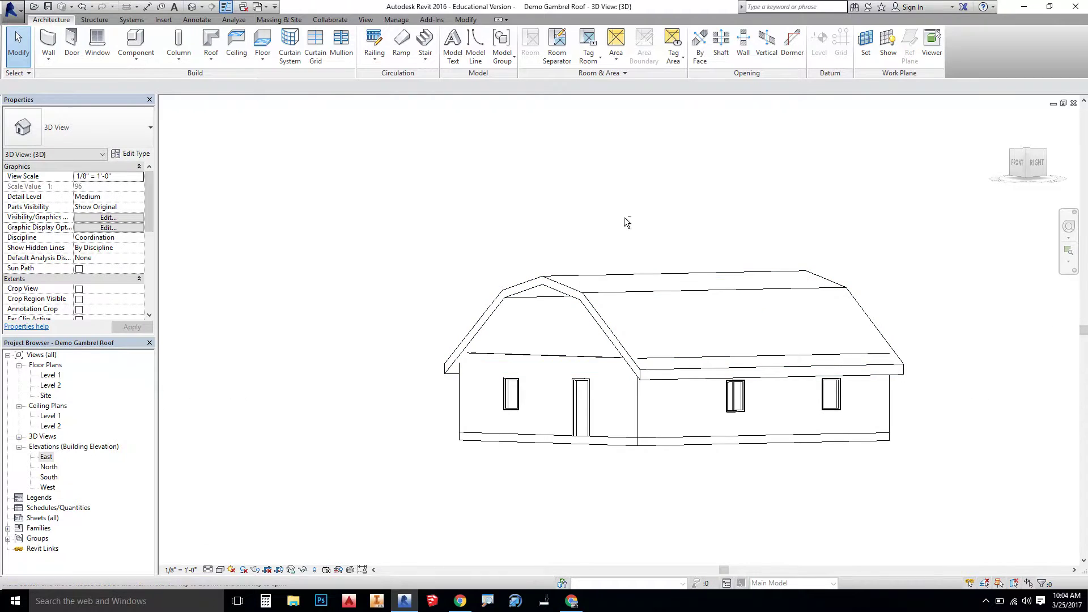
shift+middle_drag(624, 216, 669, 316)
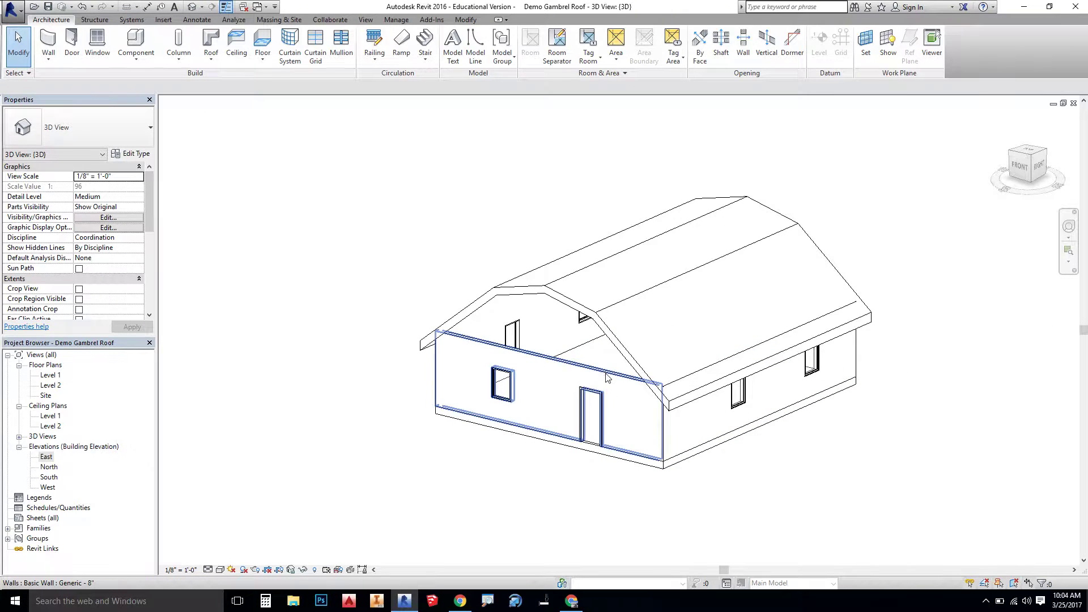
click(606, 373)
right_click(607, 373)
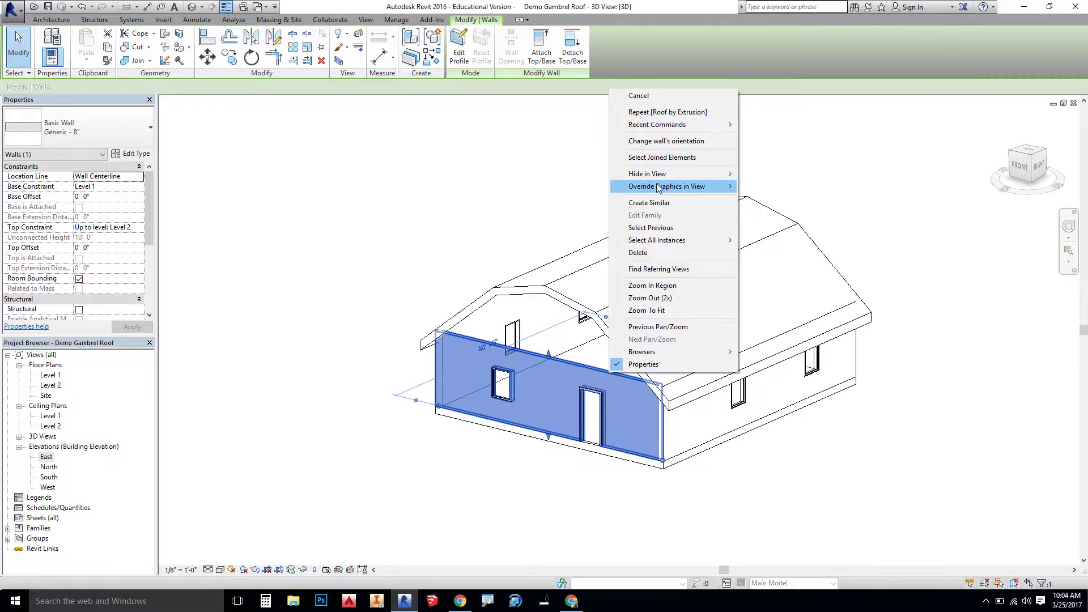
mouse_move(668, 182)
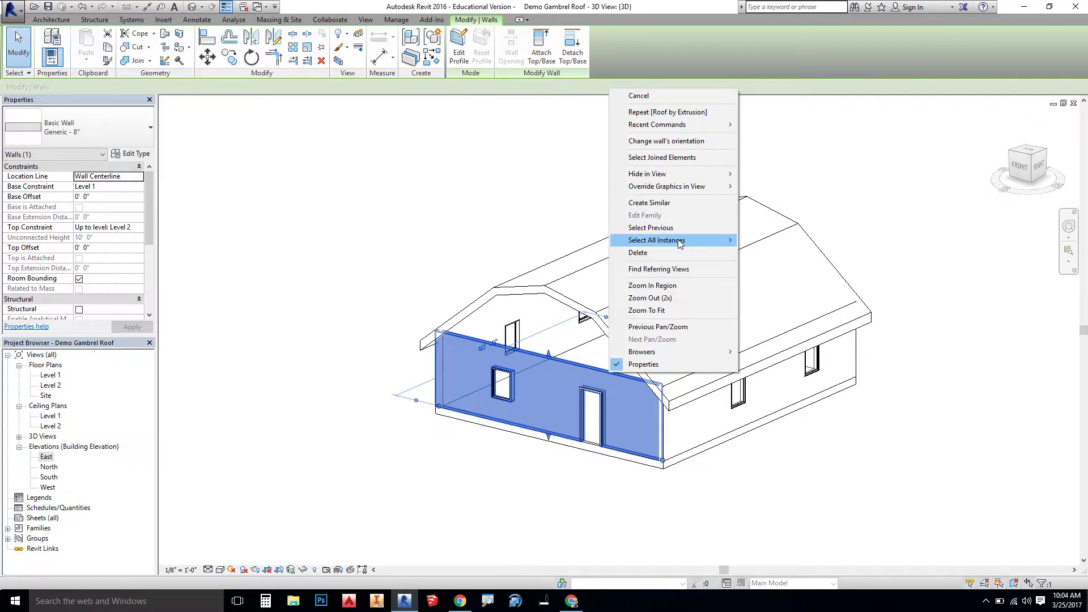
mouse_move(679, 241)
click(772, 252)
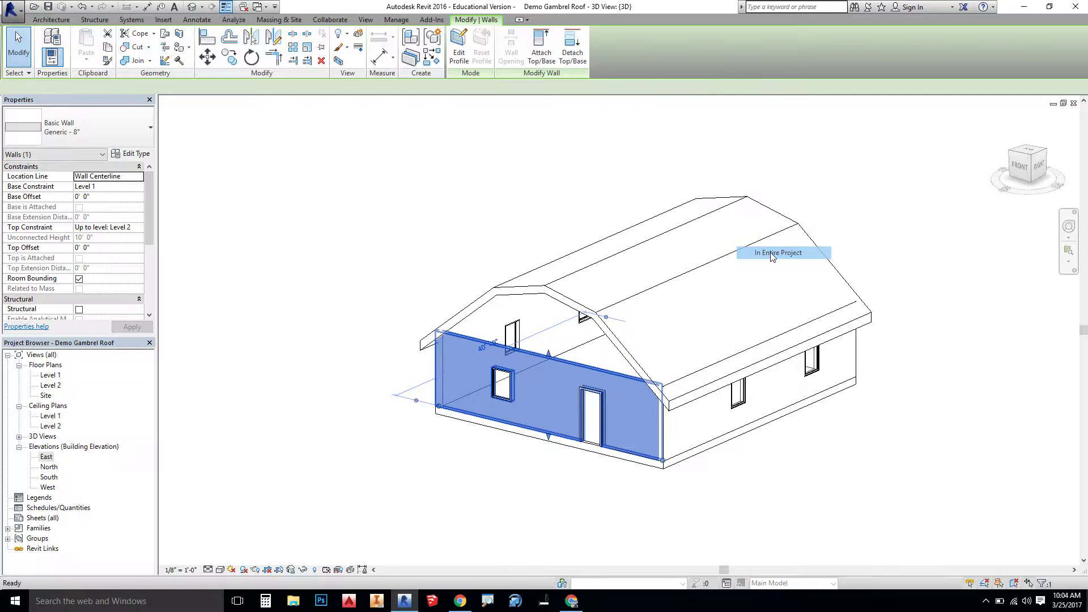
Attach the tops of all four walls to the gambrel roof and check the gable ends
shift+middle_drag(745, 458, 763, 430)
click(540, 37)
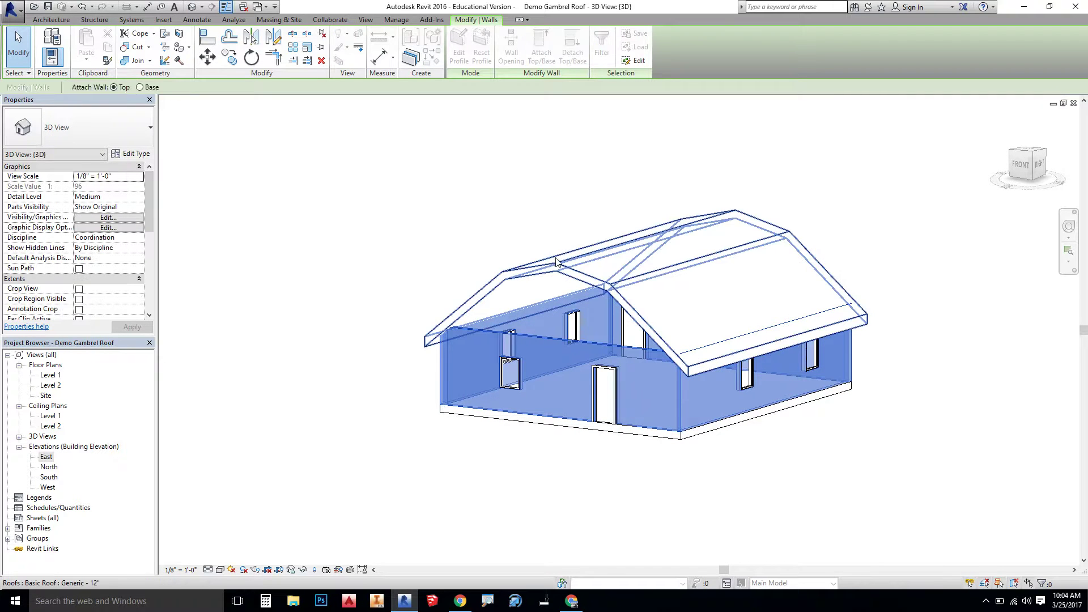
click(556, 269)
click(374, 222)
shift+middle_drag(374, 222, 396, 272)
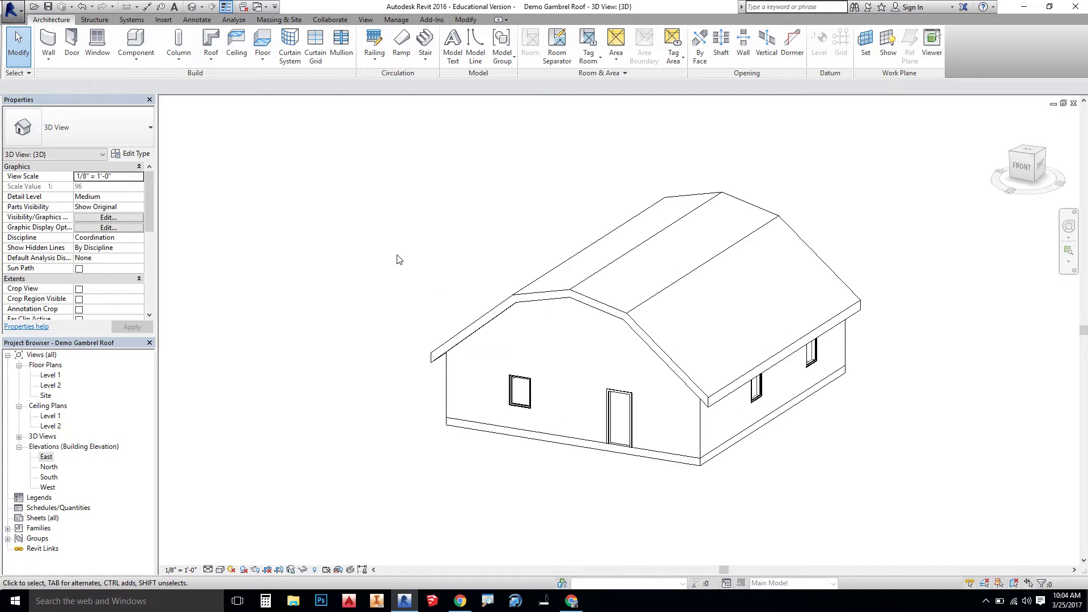